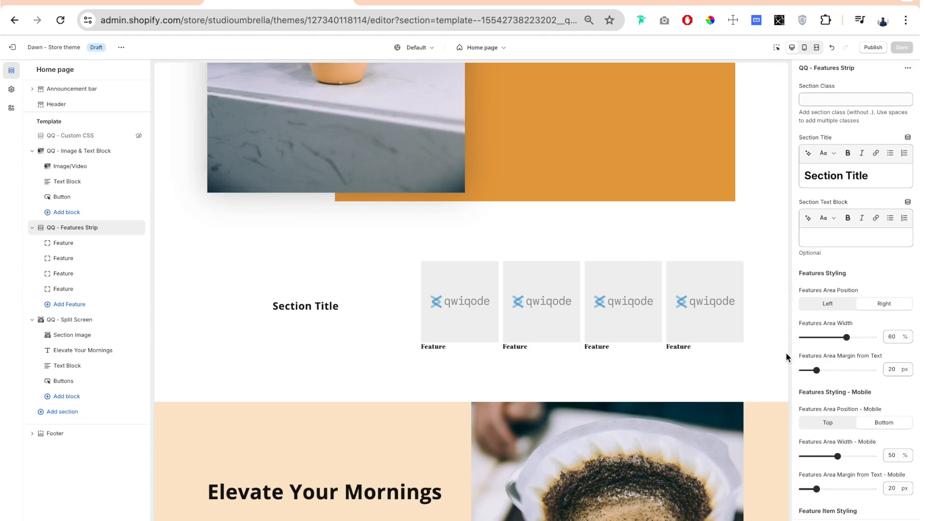
Step: Give the first feature of the Features Strip the local-farmers icon and the title "Local Farmers"
click(64, 245)
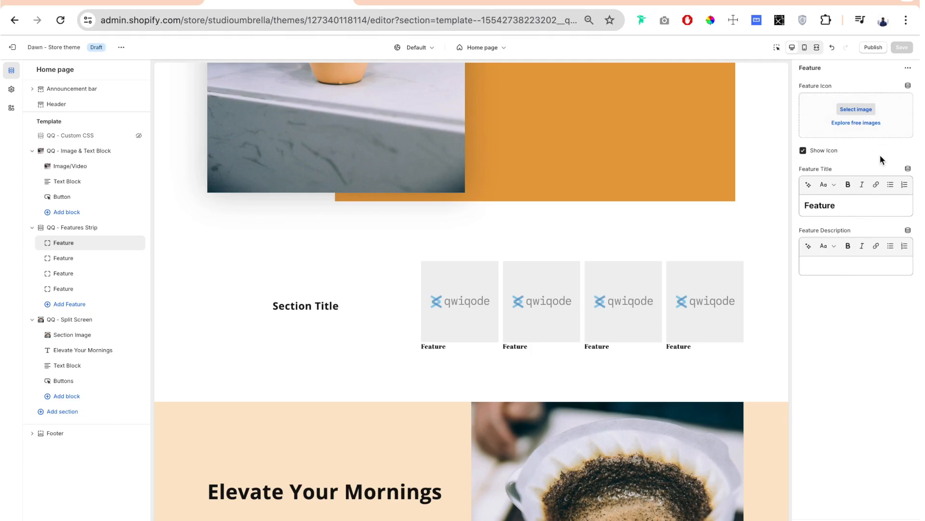
scroll(752, 355, up, 5)
scroll(752, 354, down, 7)
scroll(752, 355, up, 2)
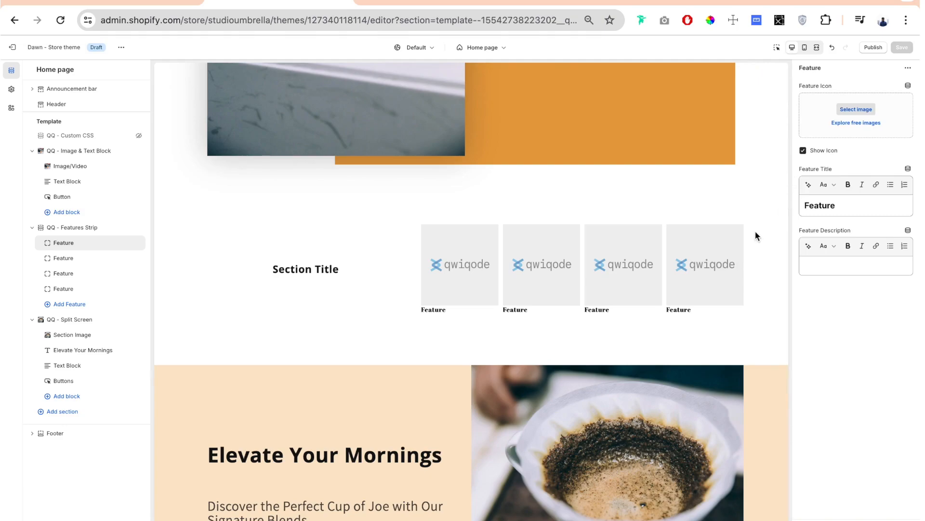
click(866, 112)
click(656, 477)
double_click(828, 288)
text(Local Farmers)
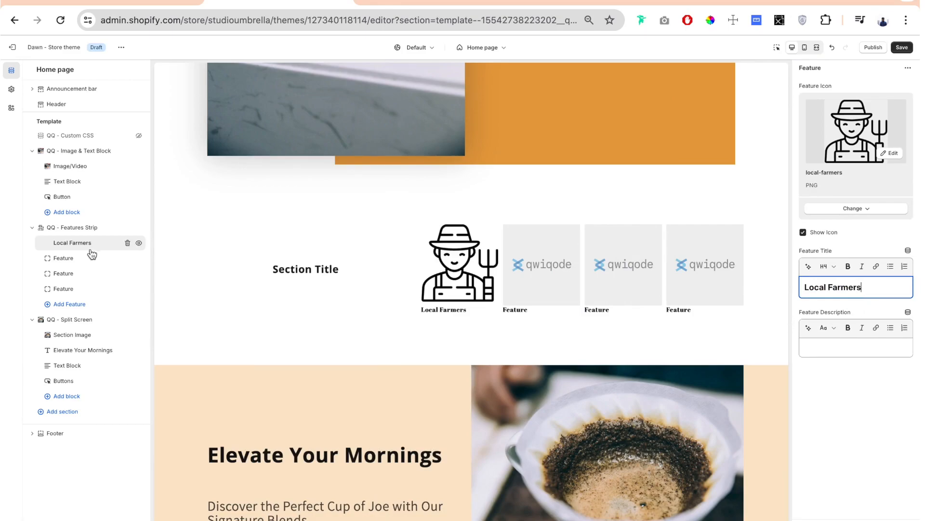
Step: Give the second feature the always-organic icon and the title "Always Organic"
click(67, 259)
text(Alw)
text(ays )
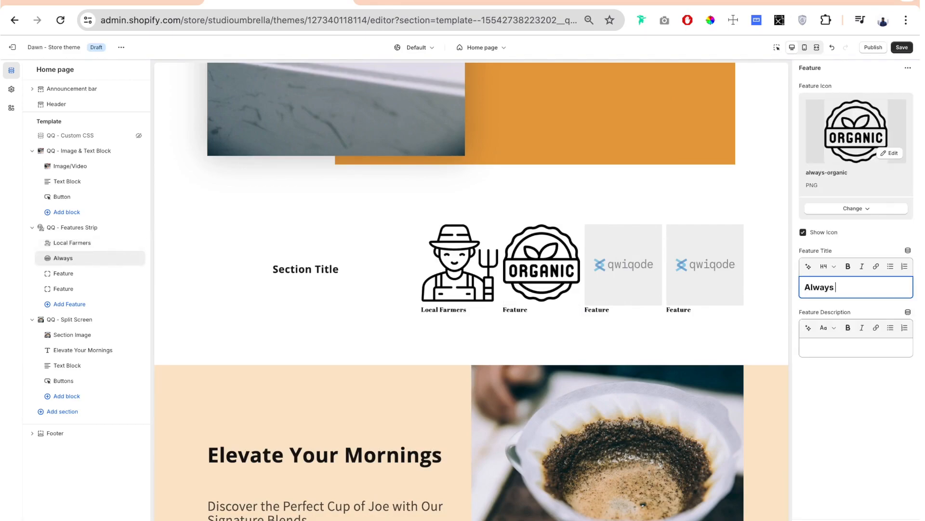
text(Organic)
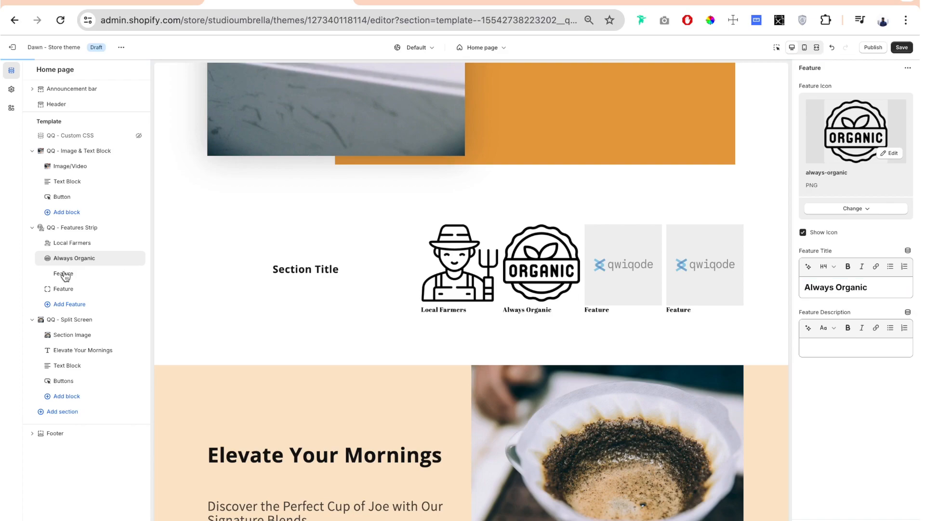
Step: Give the third feature the the-best-beans icon and the title "Hand selected beans"
click(64, 273)
click(856, 109)
click(514, 236)
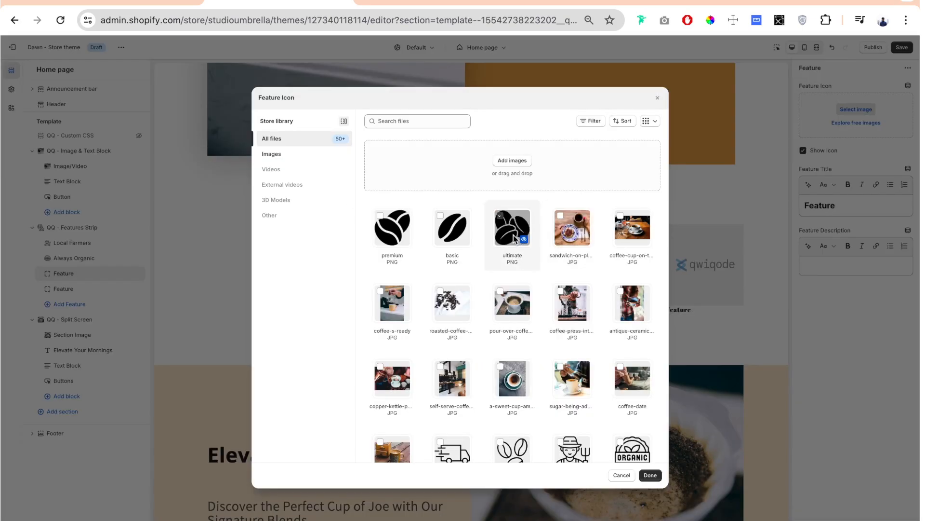
click(651, 475)
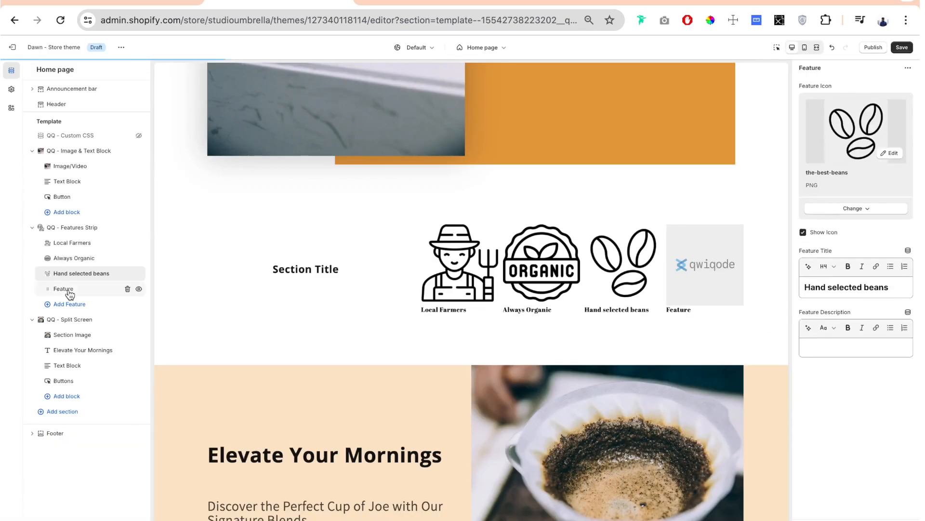
Step: Give the fourth feature the delivery-truck icon and the title "Fast Free Shipping"
click(65, 288)
click(853, 111)
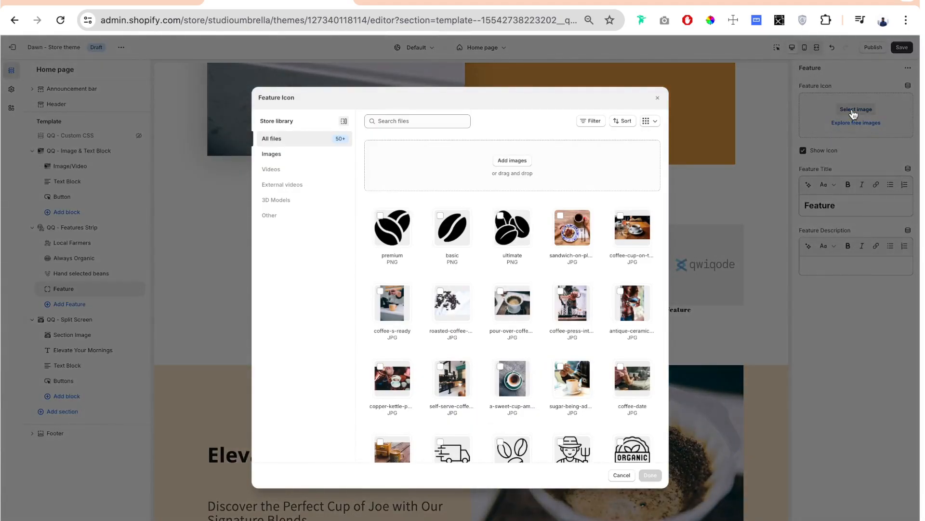
scroll(450, 381, down, 2)
click(450, 381)
click(651, 475)
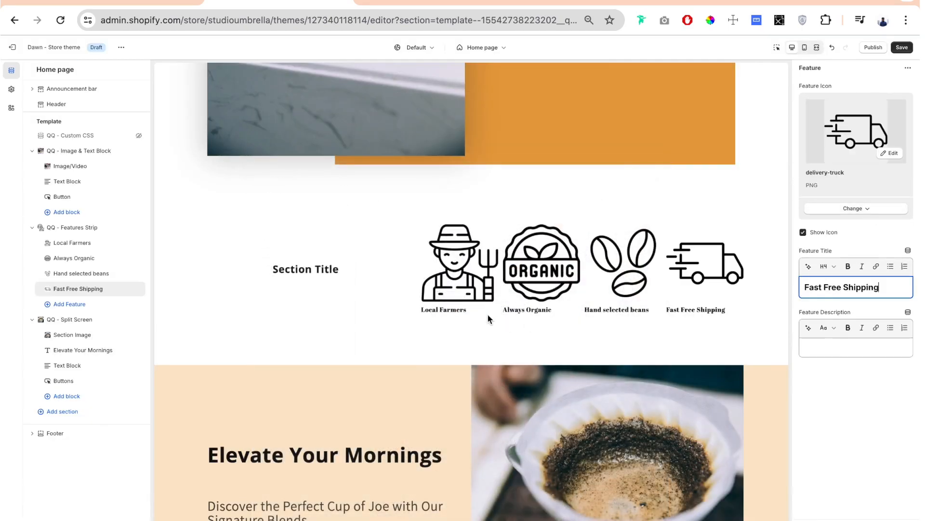
Step: Add a fifth feature to the strip and delete it again
click(70, 304)
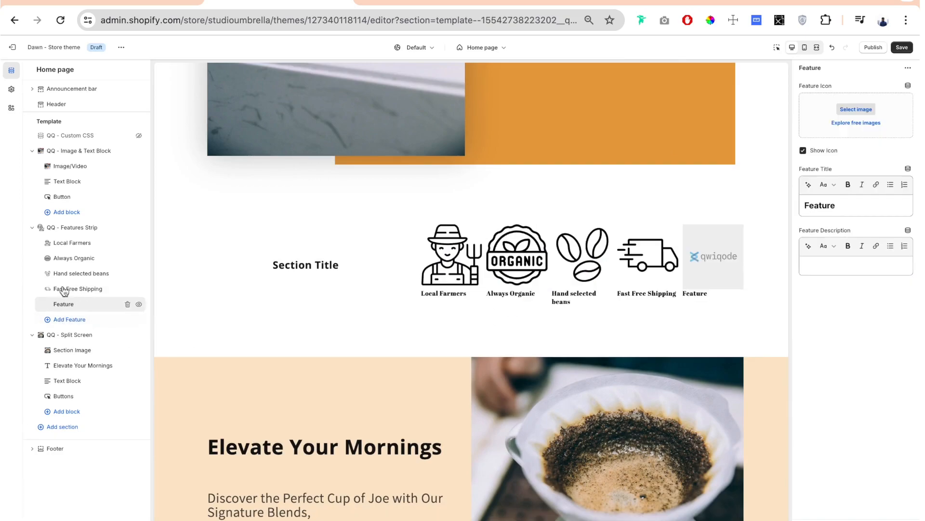
click(129, 304)
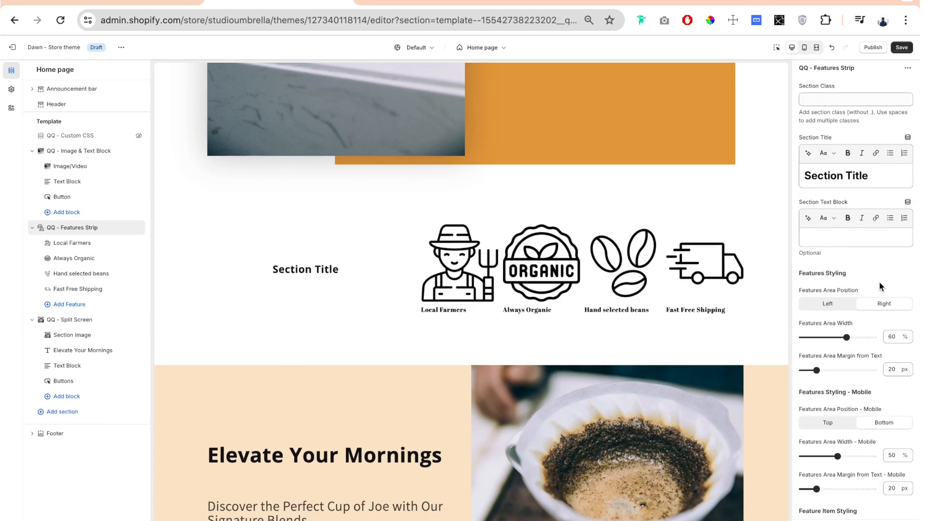
Step: Set the Features Strip title to "Say hello to your future favorite coffee!" and enter the section text starting "Get ready to elevate your coffee experience"
scroll(880, 282, down, 10)
scroll(880, 282, up, 10)
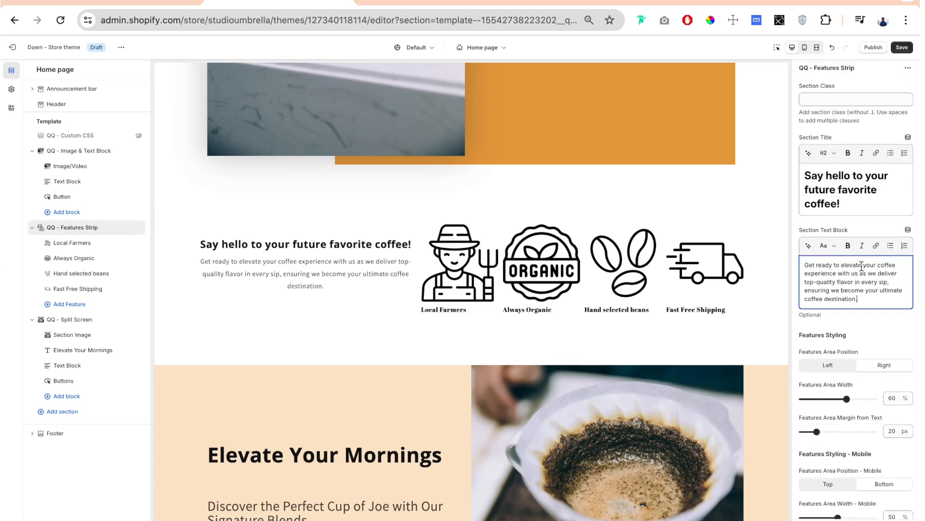
Step: Set the desktop features area position to Left, its width to 50% and its margin from the text to 67 px
scroll(862, 266, down, 3)
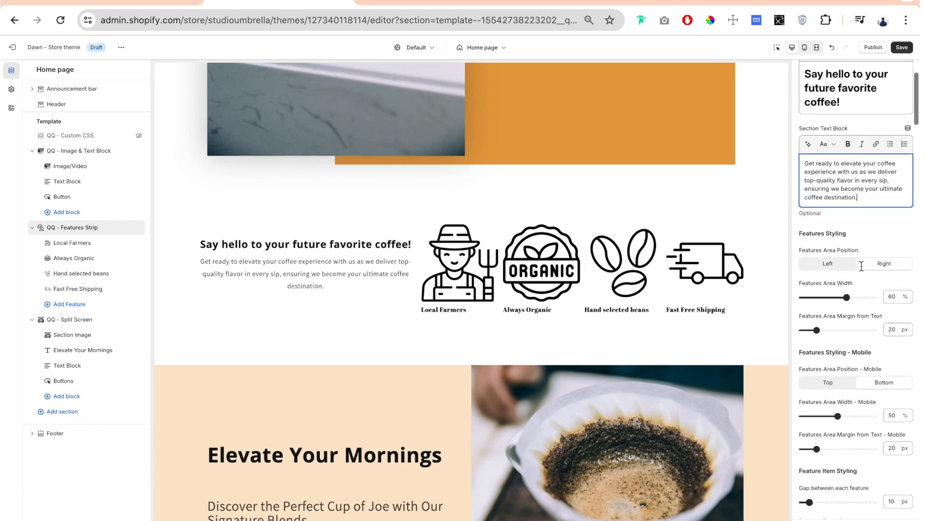
scroll(861, 265, down, 3)
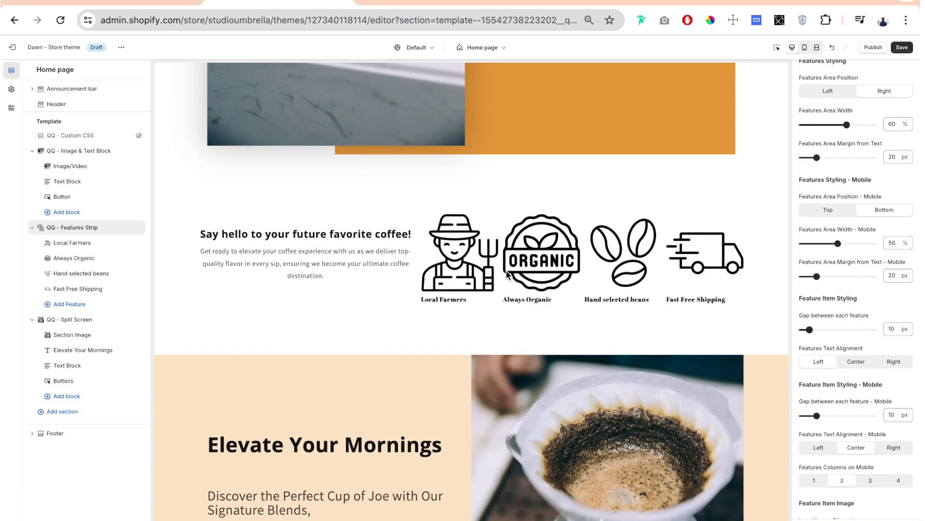
click(835, 96)
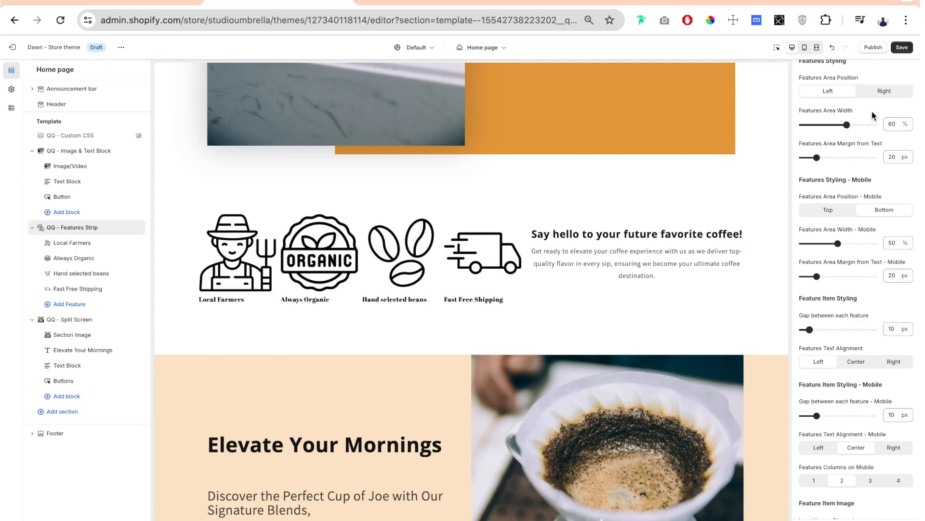
drag(829, 109, 838, 126)
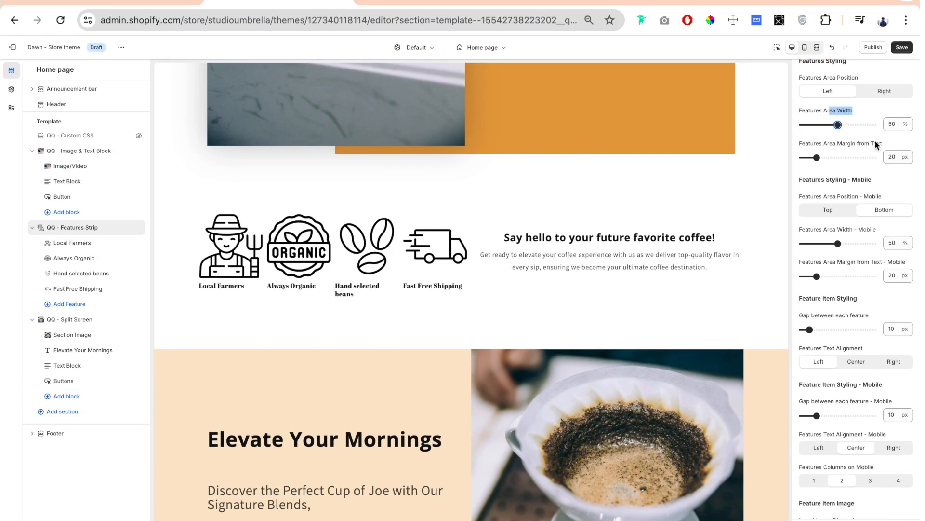
drag(887, 144, 800, 141)
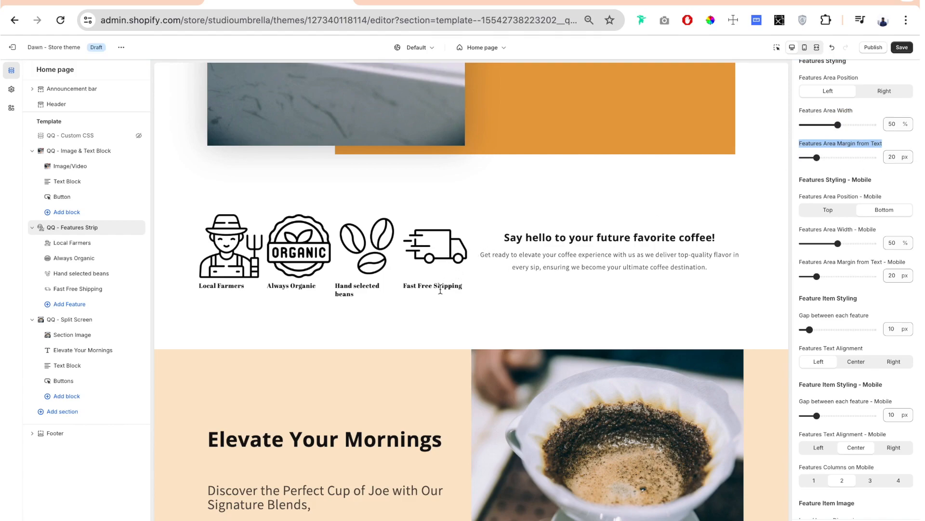
drag(813, 156, 850, 157)
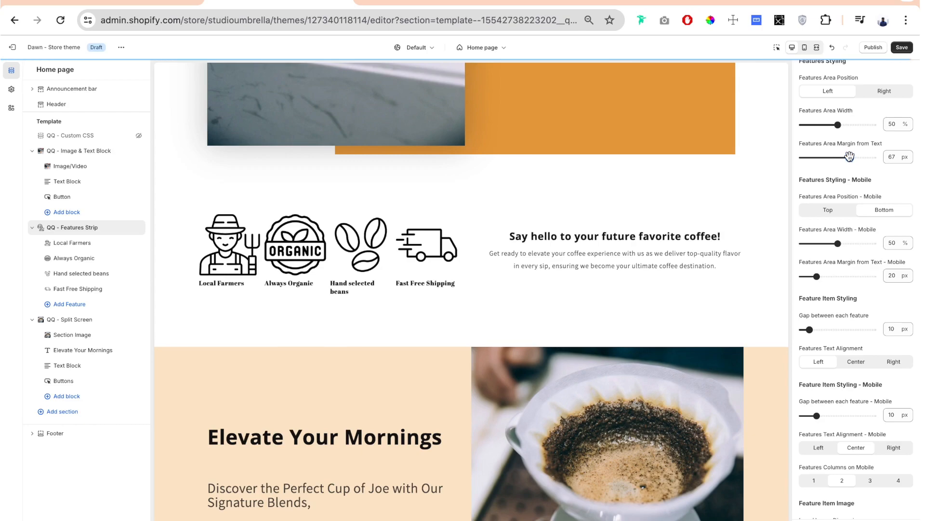
Step: Set the gap between the features to 20 px and the desktop features text alignment to Center
scroll(819, 193, down, 5)
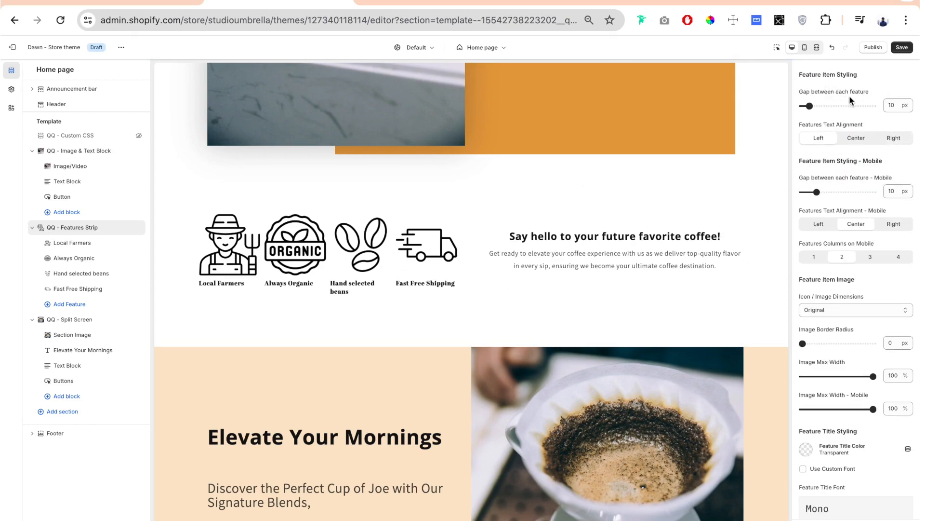
double_click(890, 105)
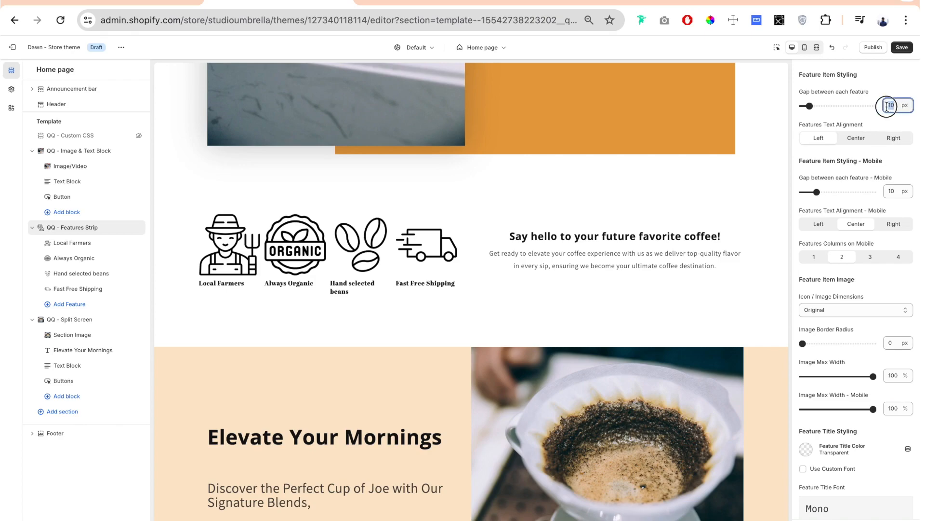
drag(809, 104, 819, 105)
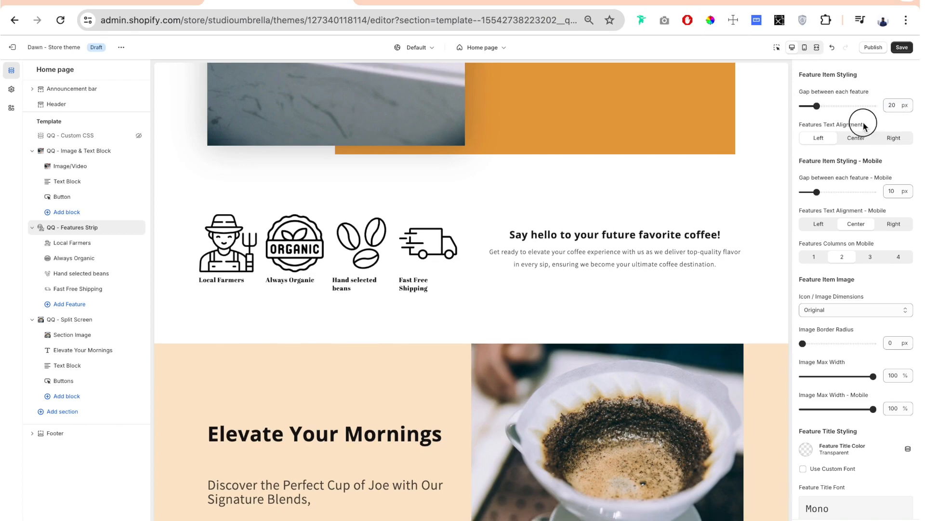
drag(874, 125, 812, 127)
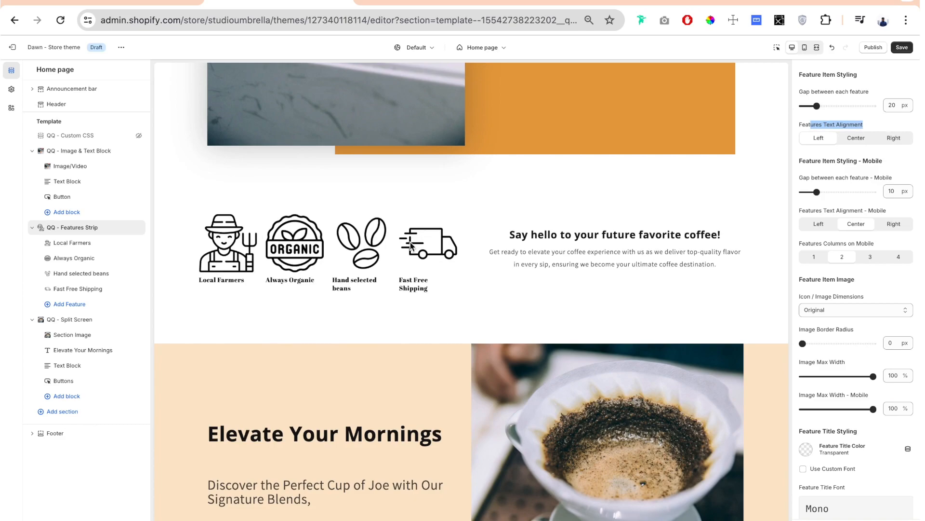
Step: Set the icon/image dimensions of the feature items to Square
scroll(851, 118, down, 2)
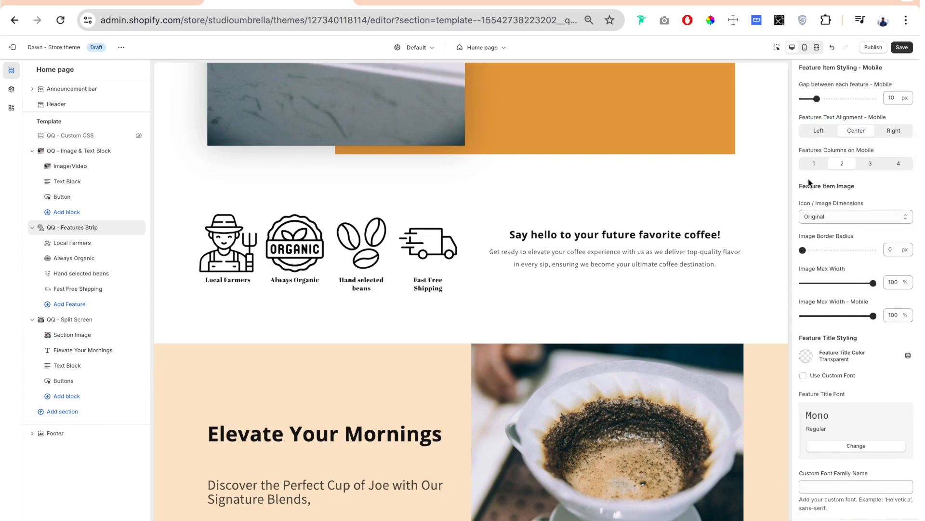
scroll(808, 182, down, 1)
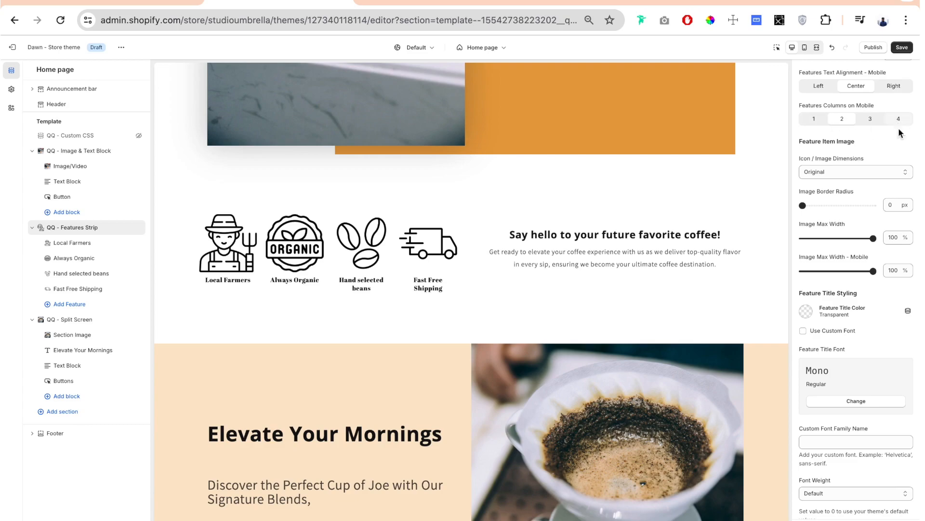
scroll(802, 120, down, 3)
scroll(801, 118, up, 1)
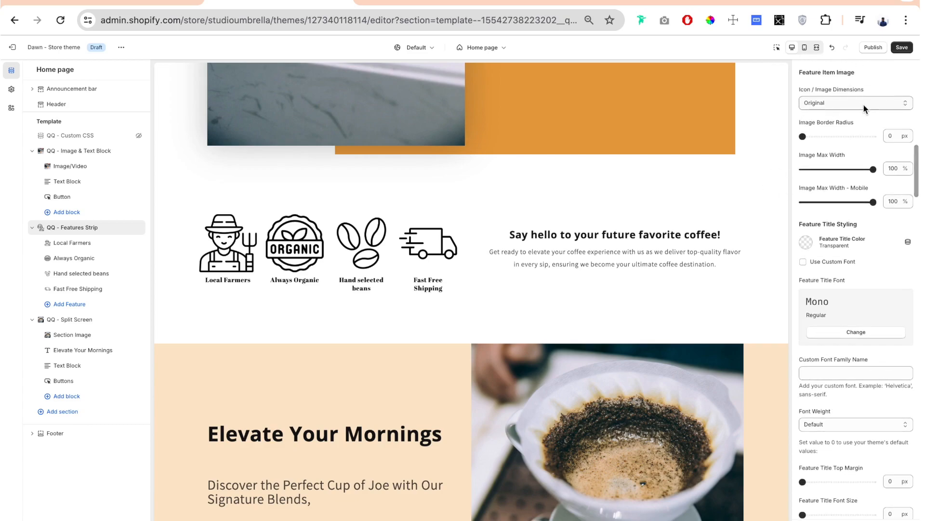
click(830, 104)
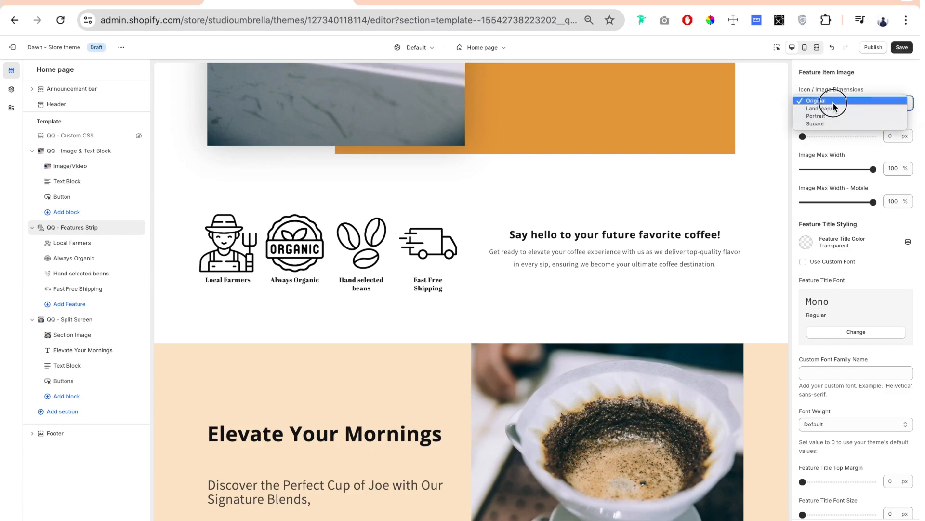
click(885, 83)
click(858, 103)
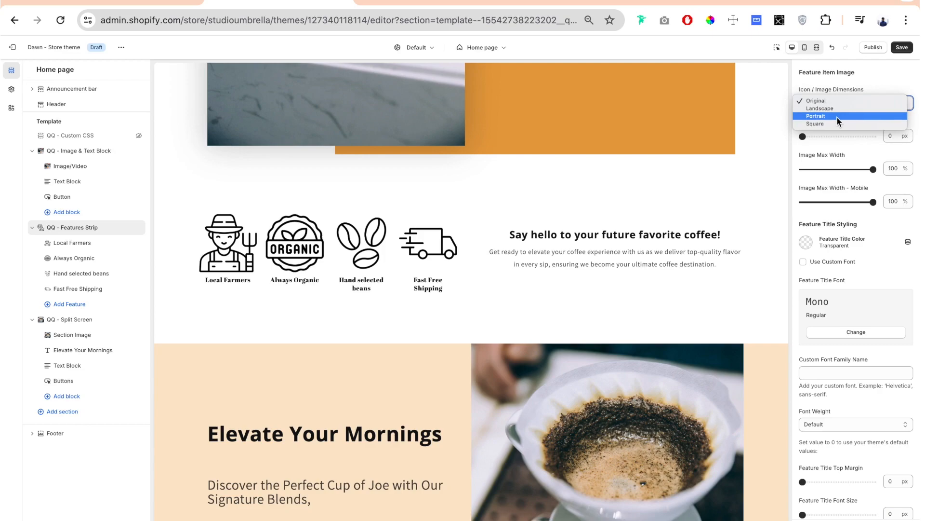
click(808, 87)
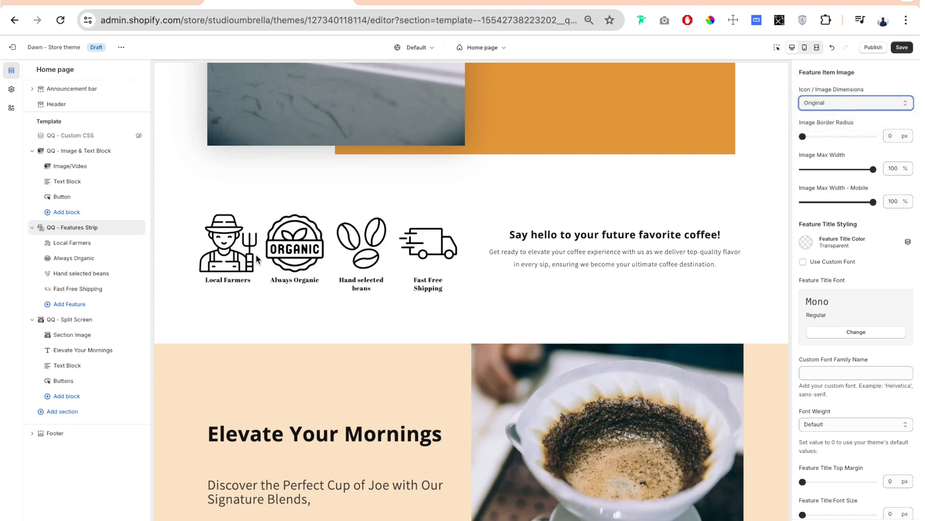
click(840, 103)
click(831, 113)
click(838, 104)
click(838, 94)
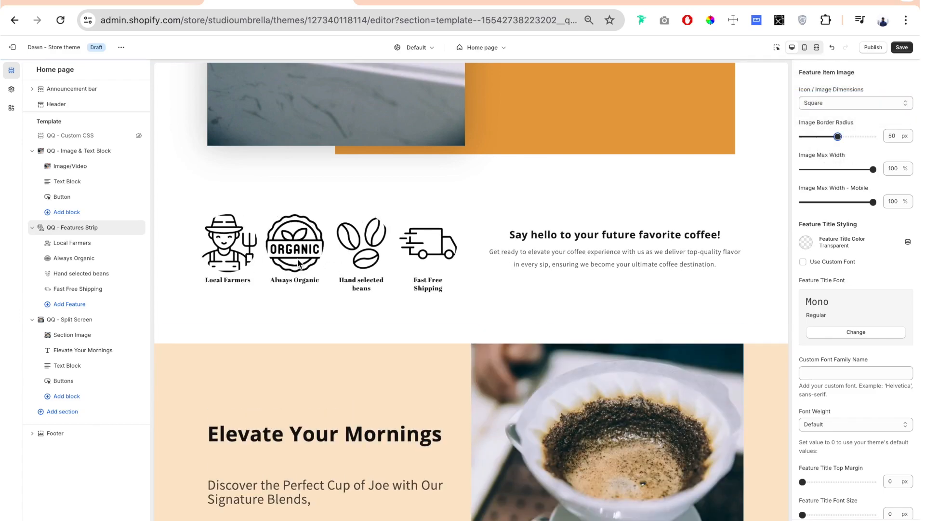
Step: Set the feature image border radius to 37 px and try a smaller desktop image max width
click(860, 136)
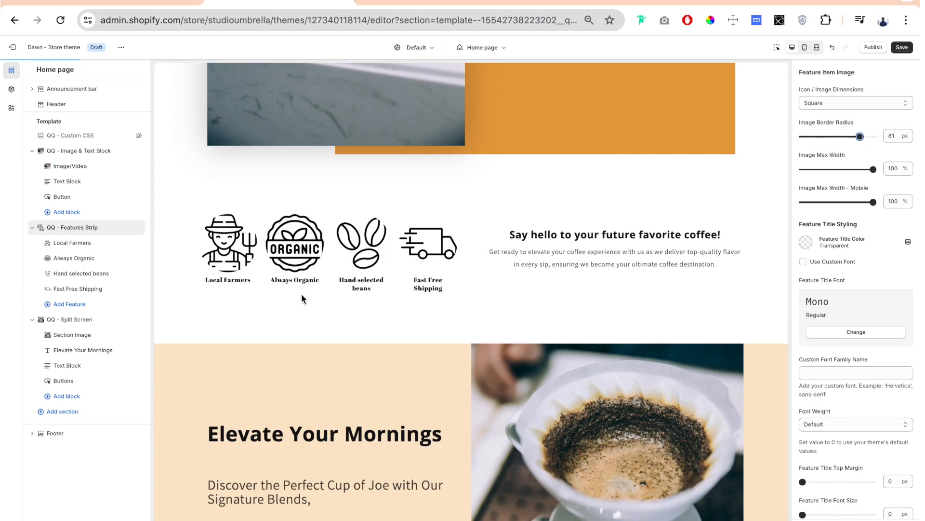
drag(854, 123, 829, 136)
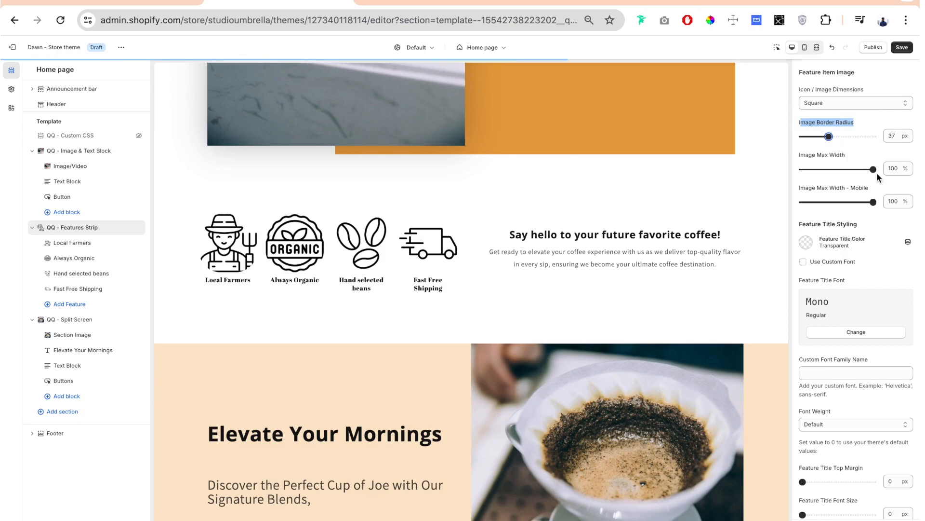
drag(874, 170, 823, 170)
Step: Set the feature title color to #AE6604 and the desktop feature title font size to 17 px
scroll(855, 233, down, 3)
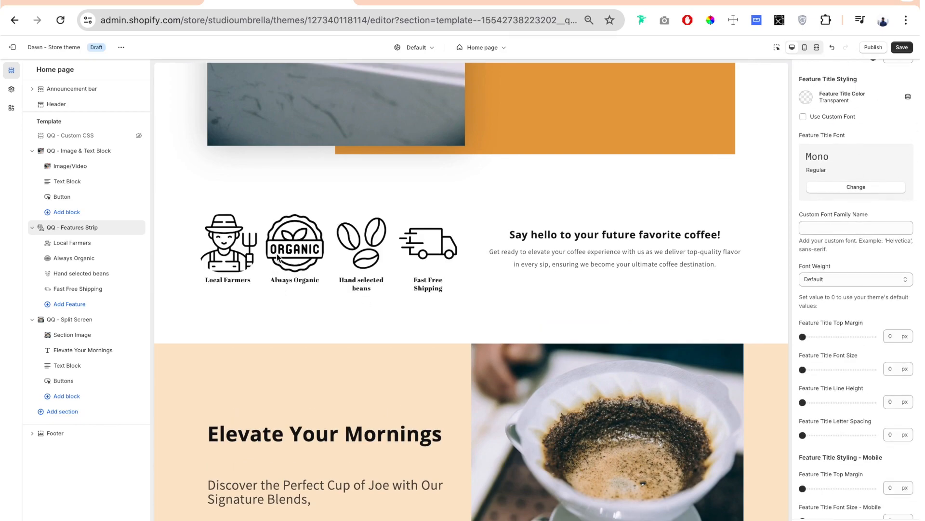
click(806, 96)
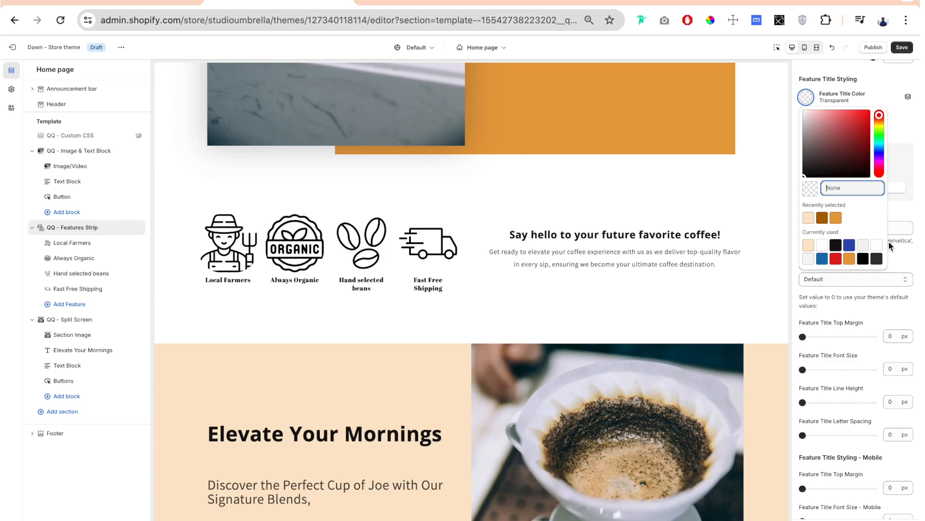
click(822, 217)
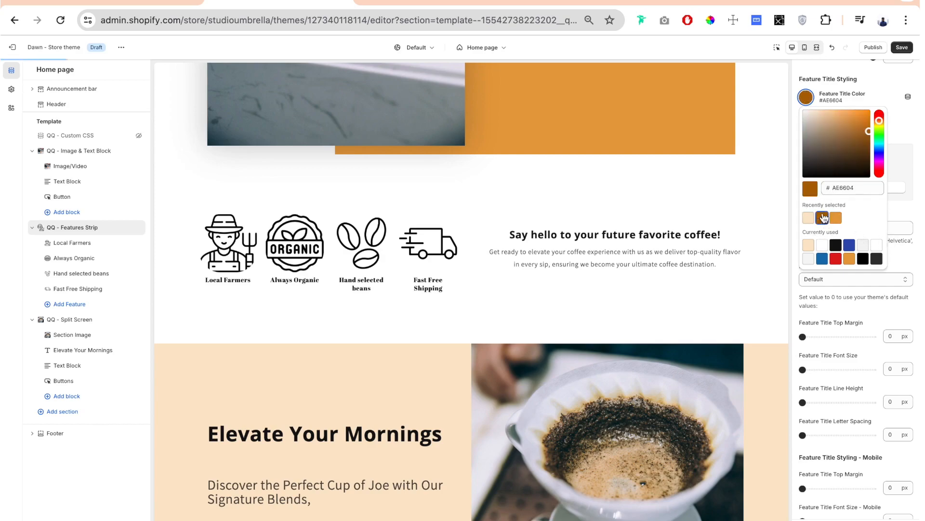
click(791, 109)
scroll(801, 180, down, 4)
drag(802, 181, 814, 180)
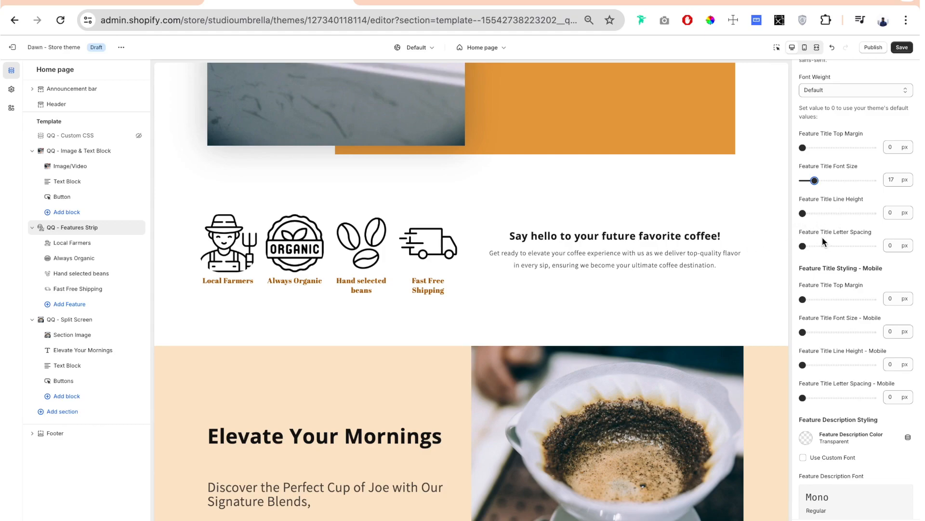
Step: Set the desktop feature title line height to 21 px and keep the title letter spacing at 0 px
drag(802, 213, 818, 213)
scroll(853, 198, down, 1)
scroll(800, 208, up, 1)
click(799, 207)
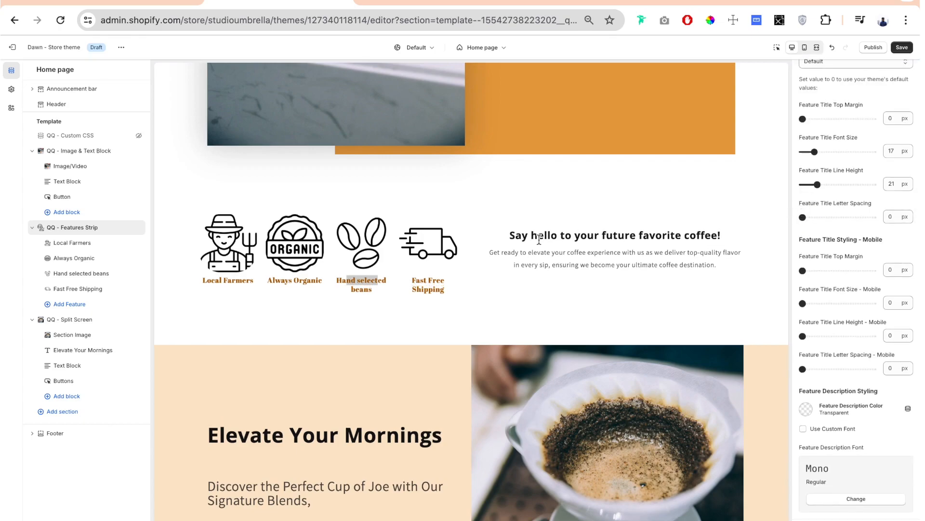
click(359, 285)
mouse_move(803, 217)
mouse_down()
mouse_move(839, 218)
mouse_move(785, 219)
mouse_up()
click(837, 214)
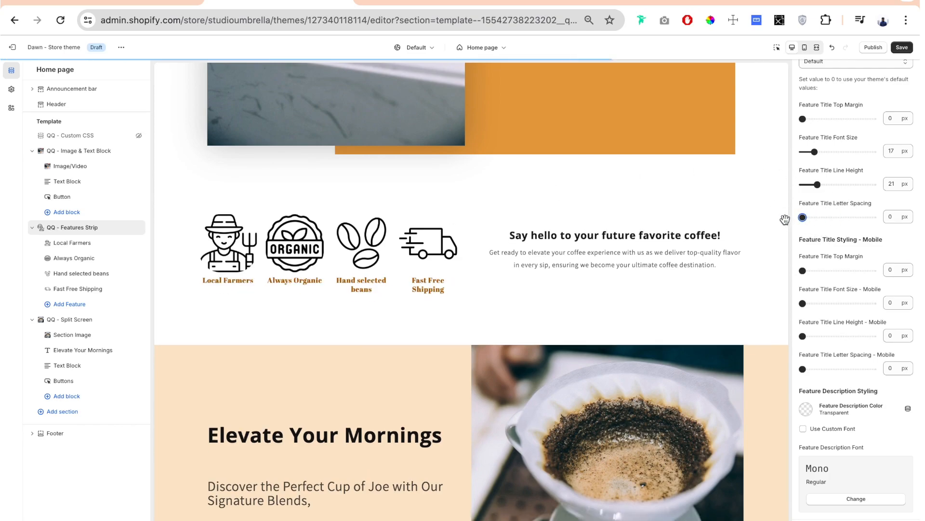
click(795, 225)
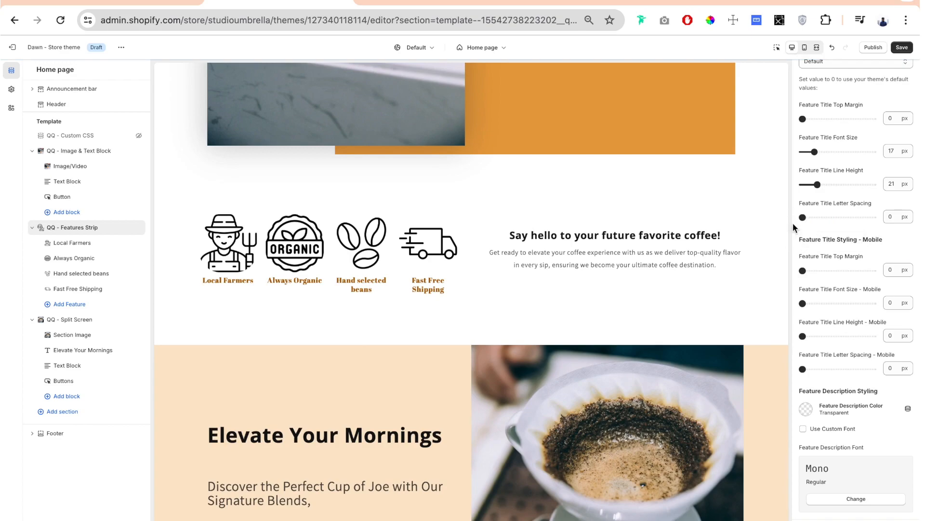
Step: Add the description "Supporting families in Veracruz" to the Local Farmers feature and review the feature description styling settings
scroll(825, 228, down, 3)
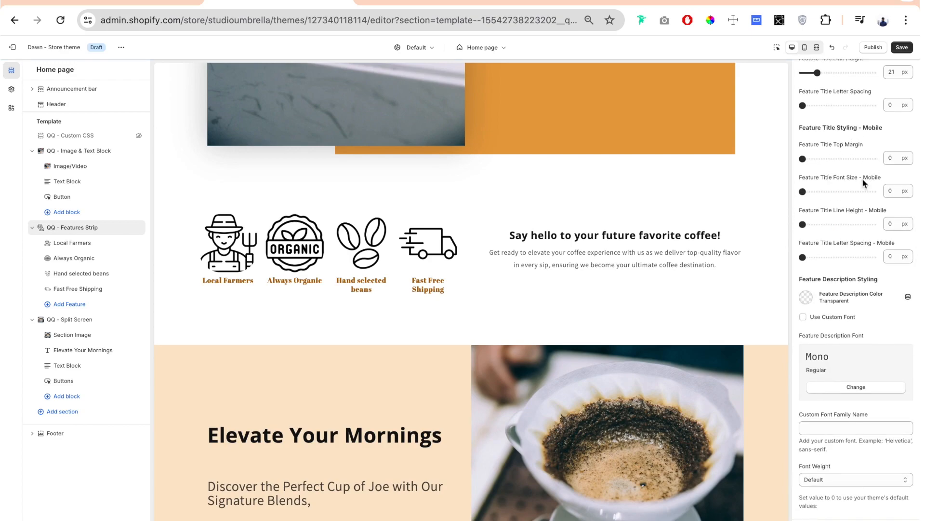
scroll(862, 178, down, 1)
scroll(863, 177, down, 3)
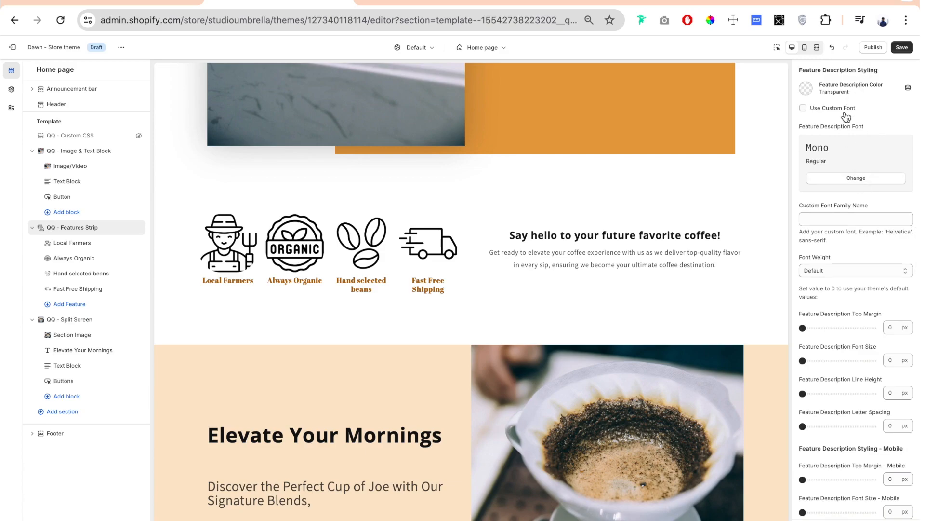
click(63, 243)
click(844, 347)
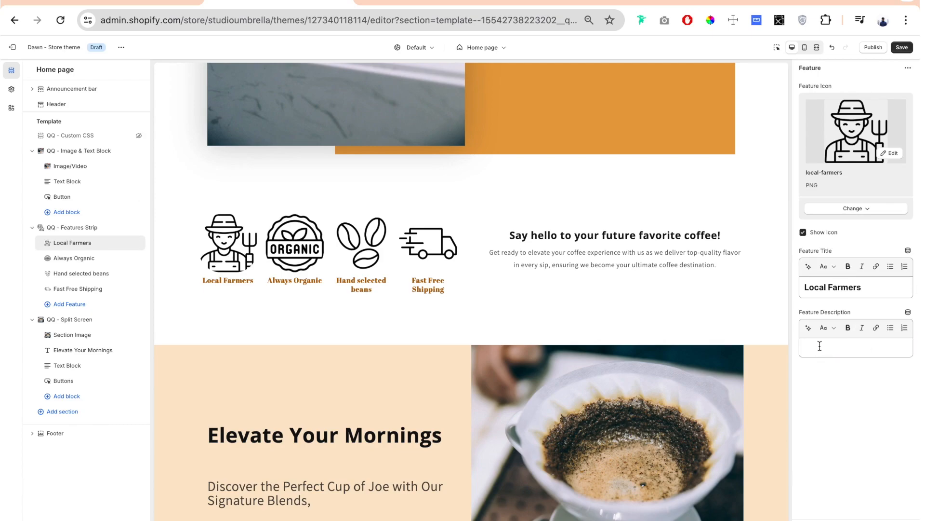
text(Supporting familie)
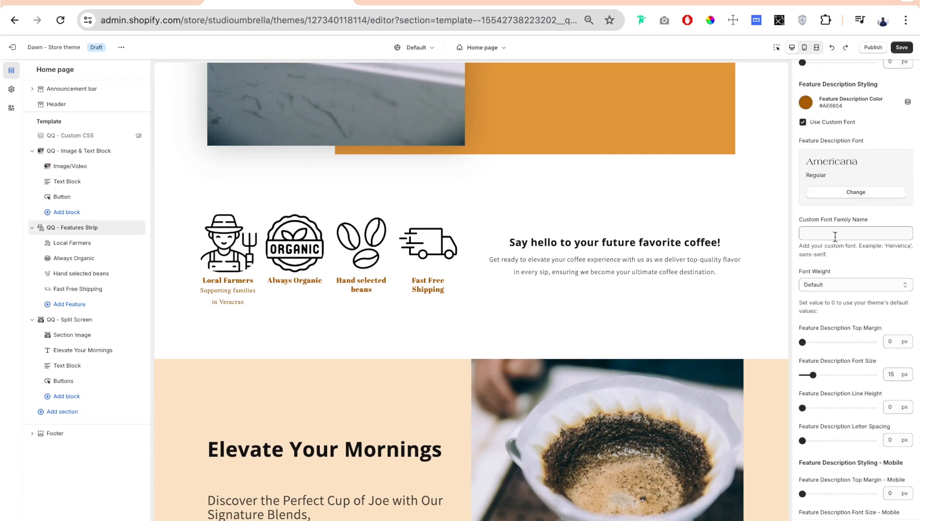
scroll(835, 236, down, 4)
scroll(835, 236, up, 3)
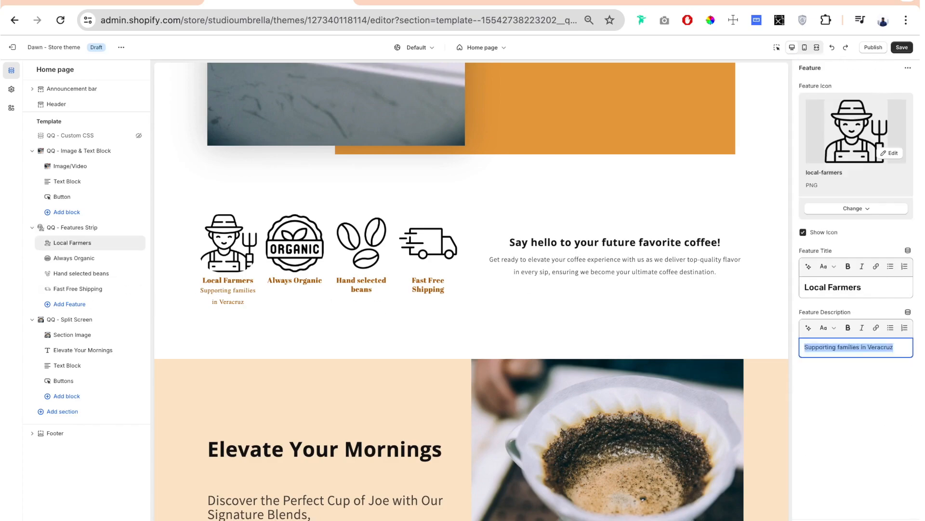
Step: Remove the description from the Local Farmers feature and reopen the settings of the QQ - Features Strip section
key(BackSpace)
click(115, 246)
click(69, 220)
click(75, 228)
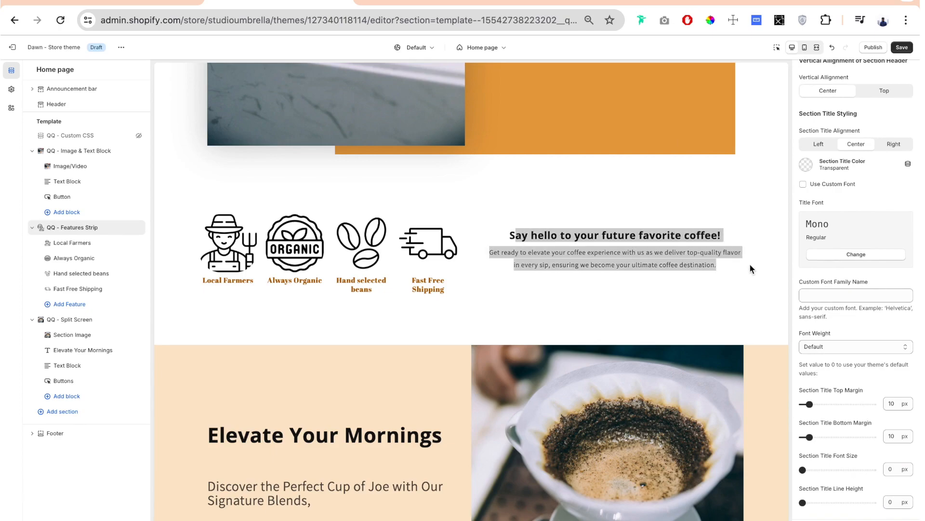
Step: Try the Top vertical alignment for the section header and switch it back to Center
scroll(829, 131, up, 1)
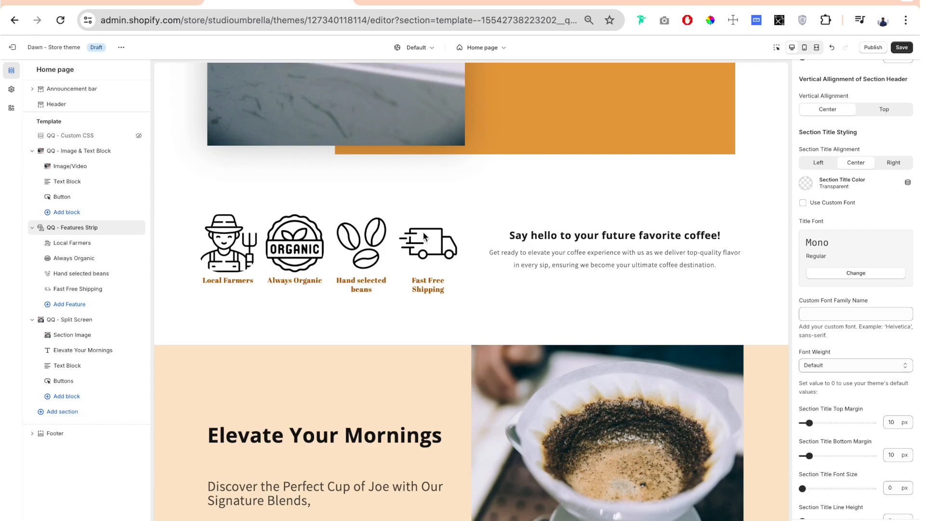
click(891, 111)
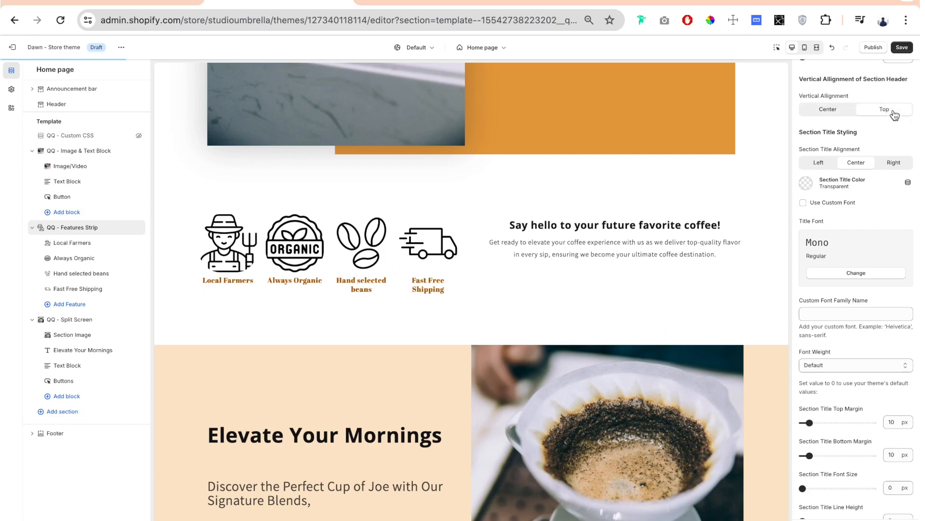
click(844, 112)
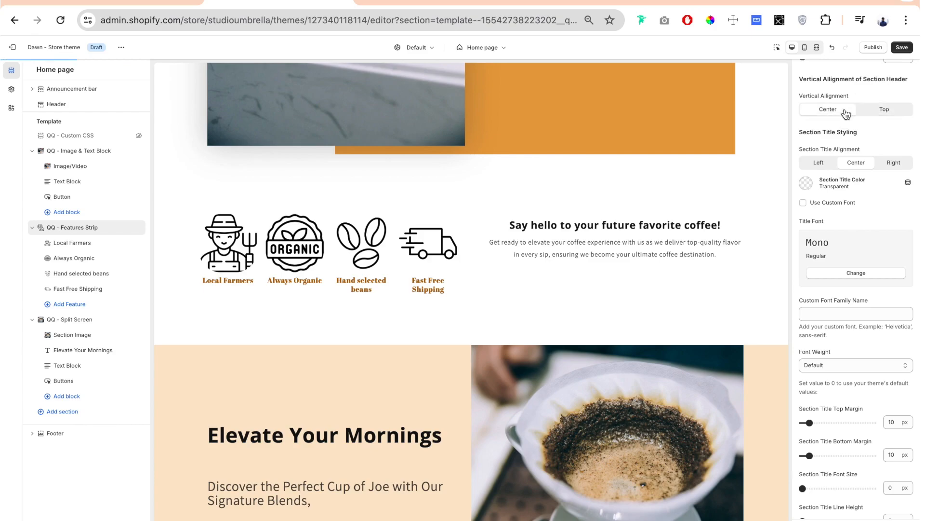
Step: Set the section title color to #AE6604 and the desktop section title font size to 46 px
scroll(804, 208, down, 1)
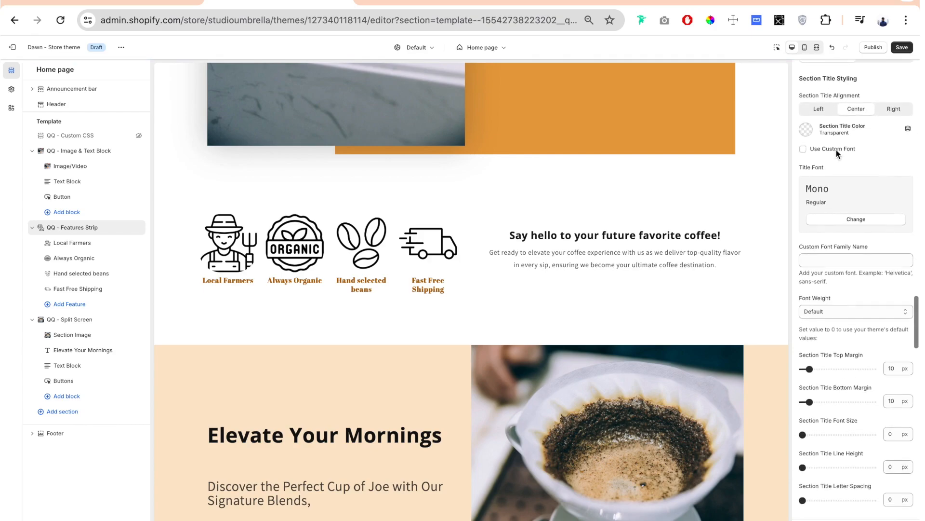
click(806, 130)
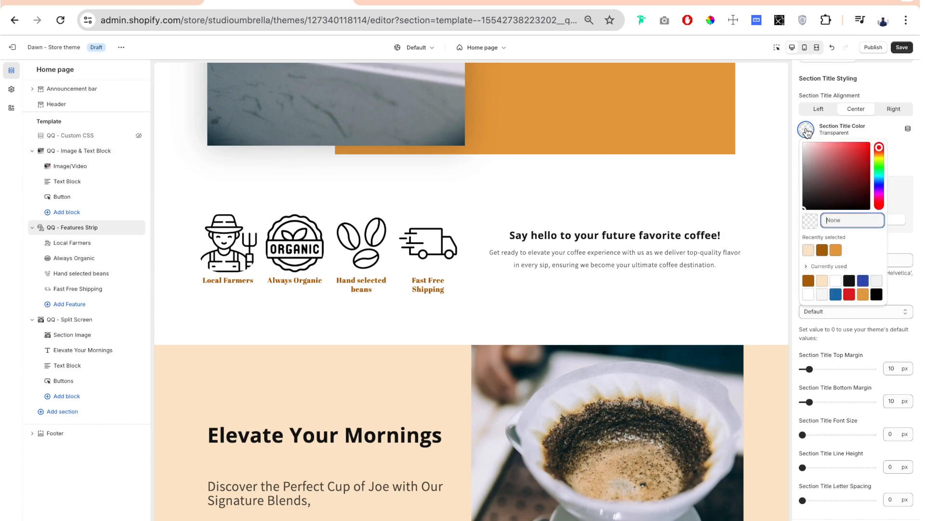
click(808, 280)
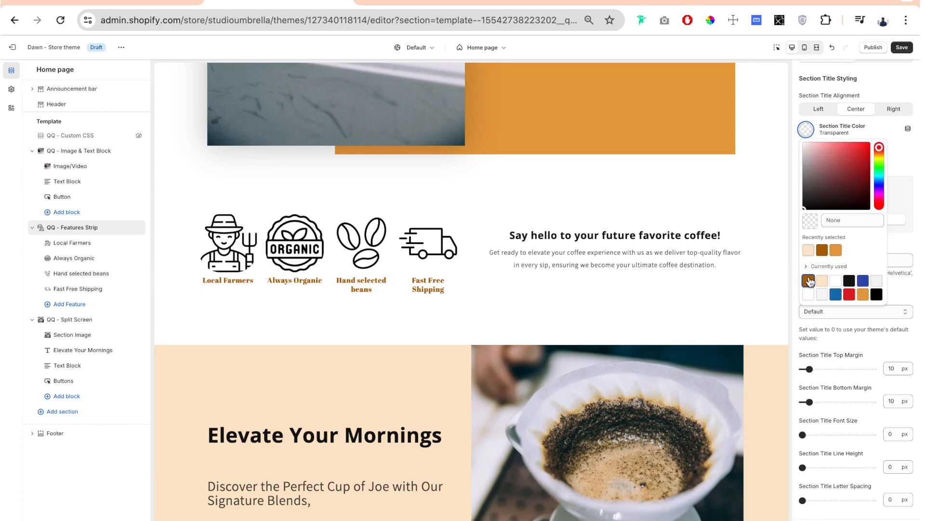
click(793, 200)
scroll(812, 200, down, 2)
click(803, 356)
drag(805, 355, 836, 356)
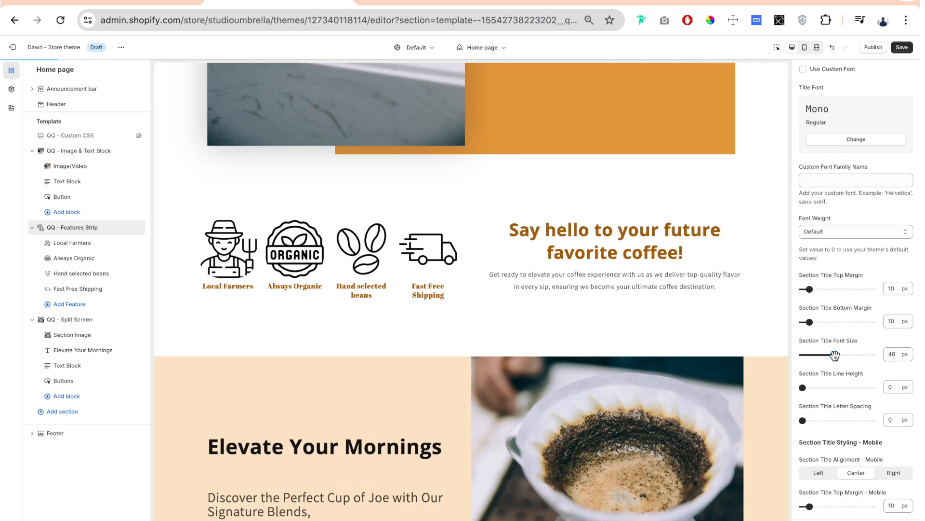
Step: Set the section textblock color to the brown #AE6604 used for the section title
scroll(835, 356, down, 8)
scroll(833, 356, down, 1)
click(806, 268)
click(808, 236)
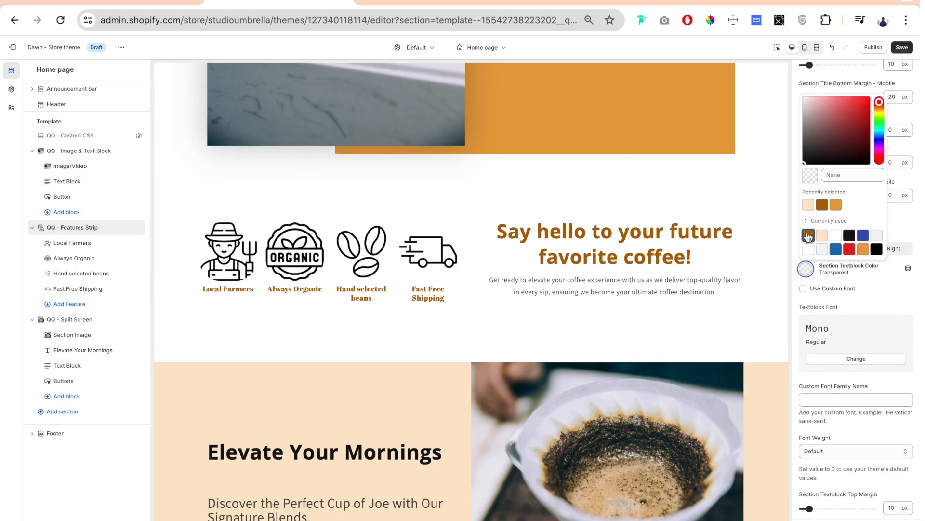
click(800, 299)
Step: Set the background color of the features strip section to #FAE5CA
scroll(797, 170, up, 10)
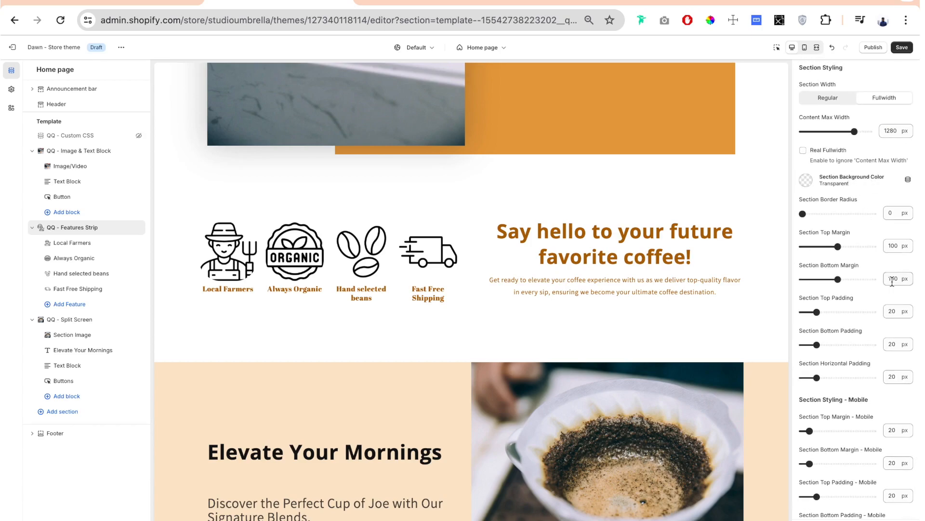
click(808, 184)
click(835, 343)
scroll(865, 132, up, 1)
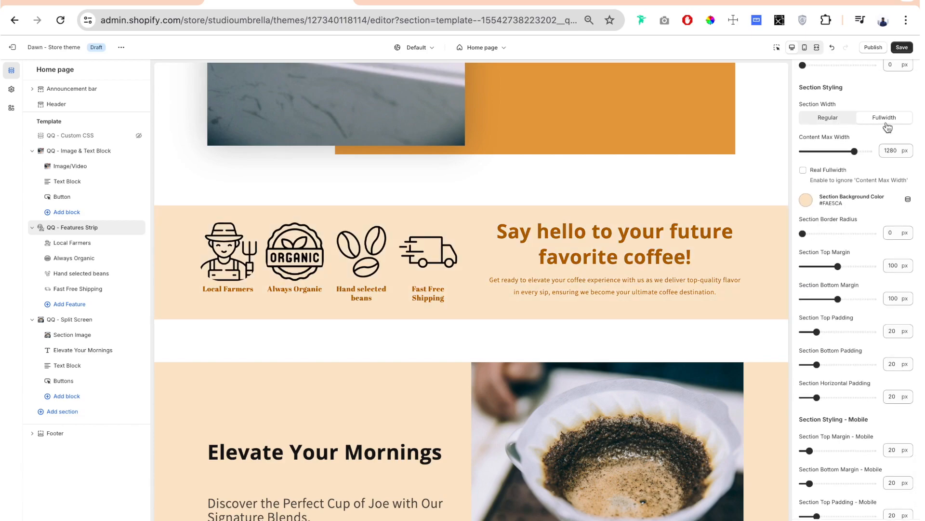
Step: Try the Regular section width with a content max width of 1100 px
click(828, 118)
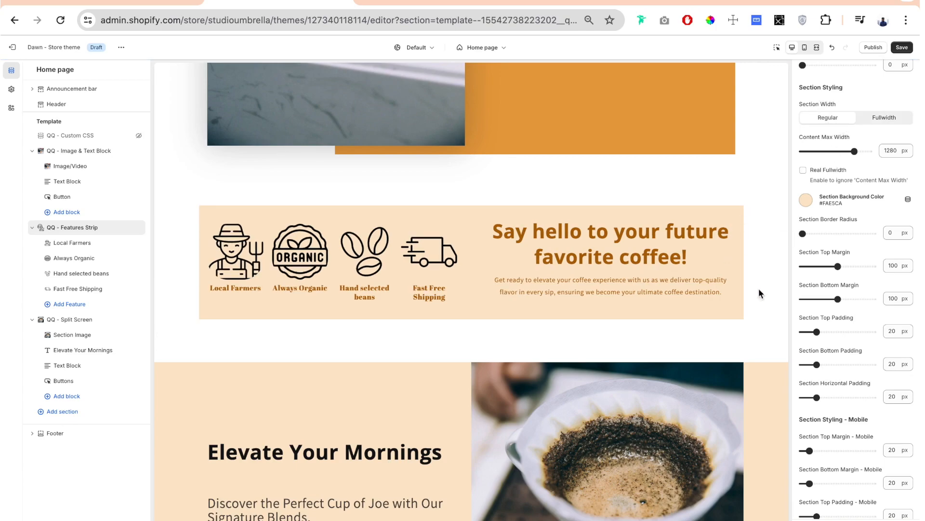
click(900, 151)
click(853, 152)
drag(853, 152, 842, 151)
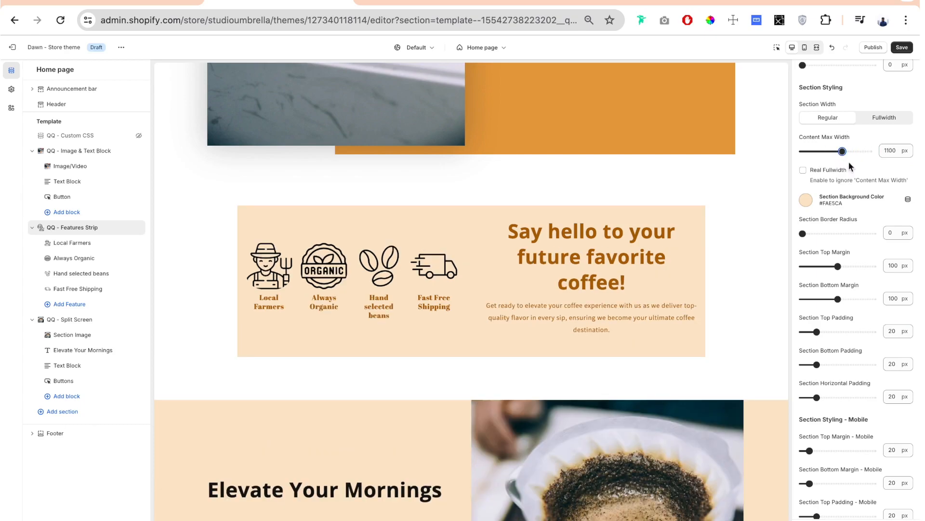
Step: Set the section width to Fullwidth and the content max width to 1200 px, checking the layout in the fullscreen preview
click(885, 118)
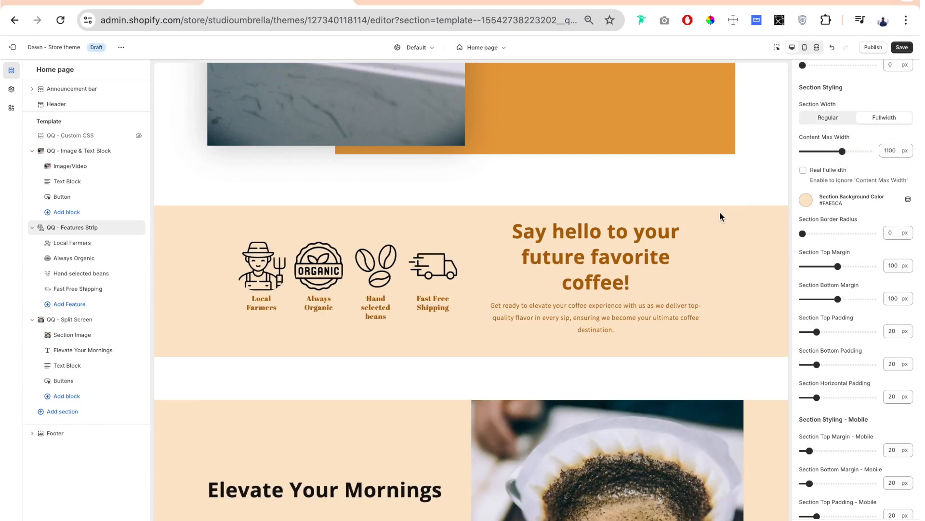
click(817, 48)
click(793, 48)
click(897, 150)
drag(897, 151, 849, 151)
click(817, 47)
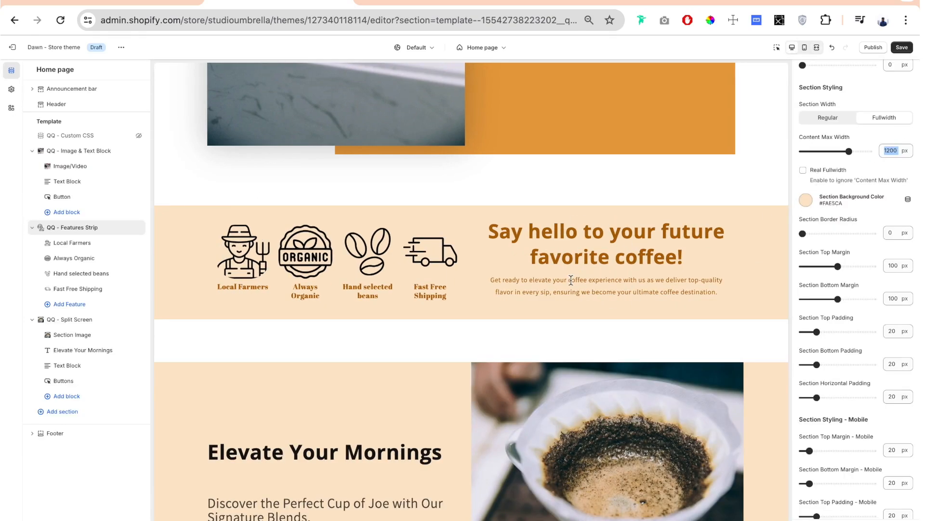
Step: Try the Real Fullwidth option, preview the section in fullscreen, and turn the option off again
click(805, 170)
drag(850, 137, 821, 137)
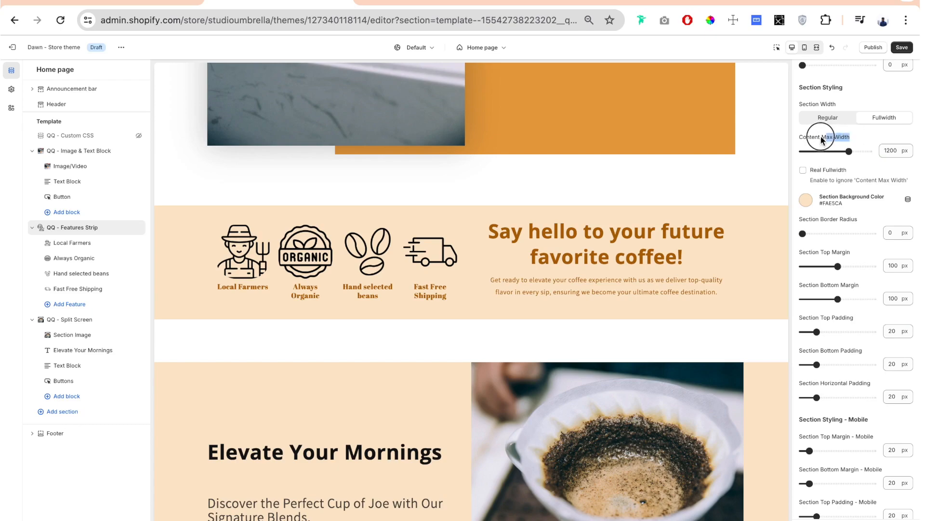
click(803, 170)
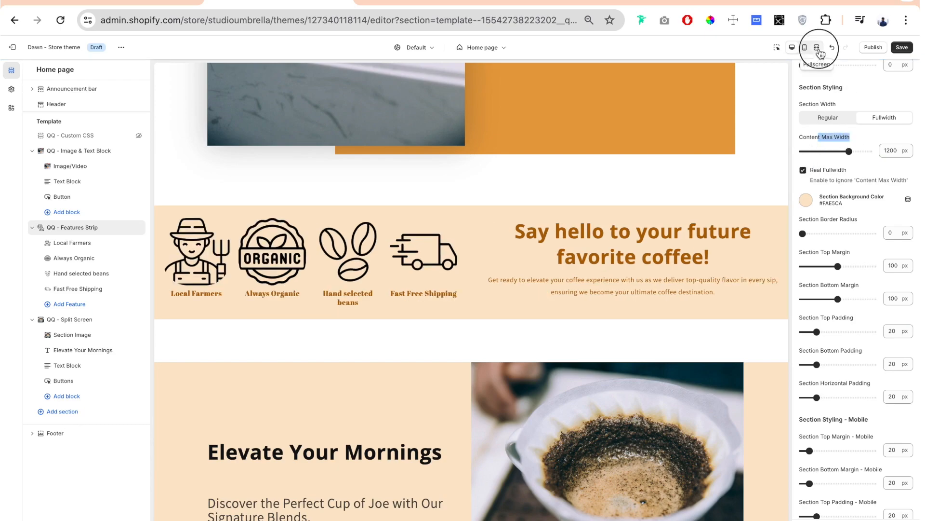
click(817, 49)
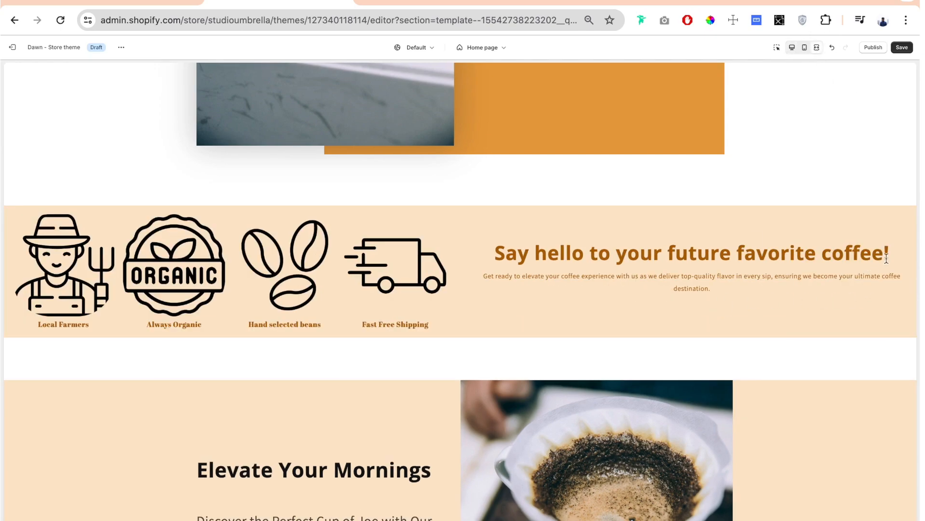
click(817, 48)
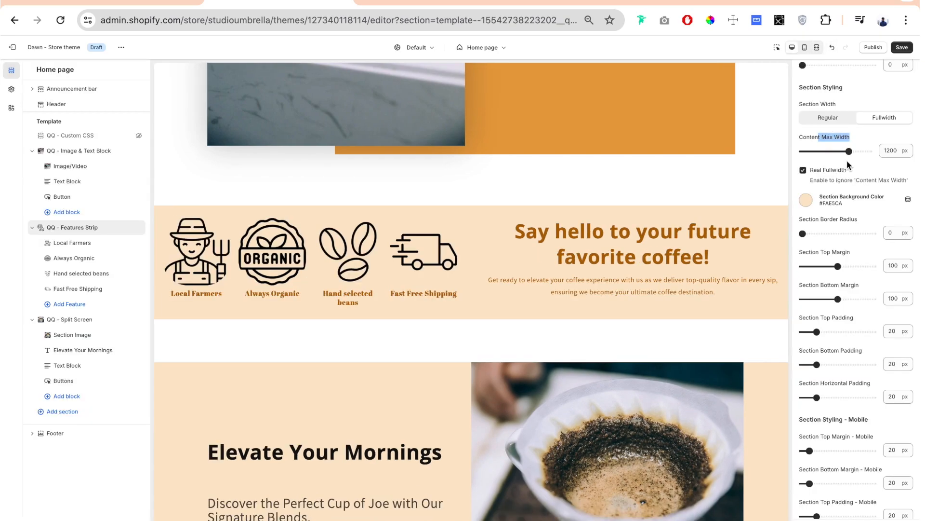
click(803, 170)
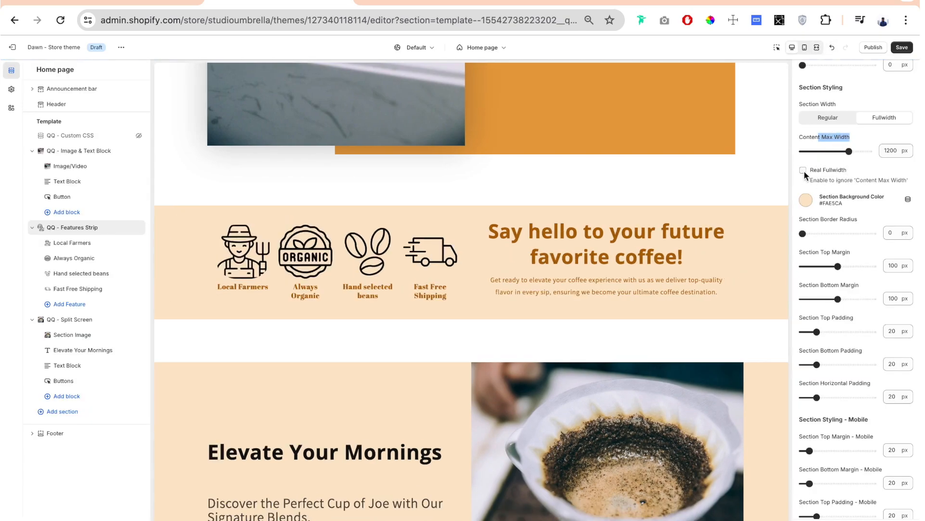
Step: Set the section border radius to 43 px and the desktop section top and bottom margins to 60 px
scroll(863, 190, down, 1)
drag(803, 197, 833, 198)
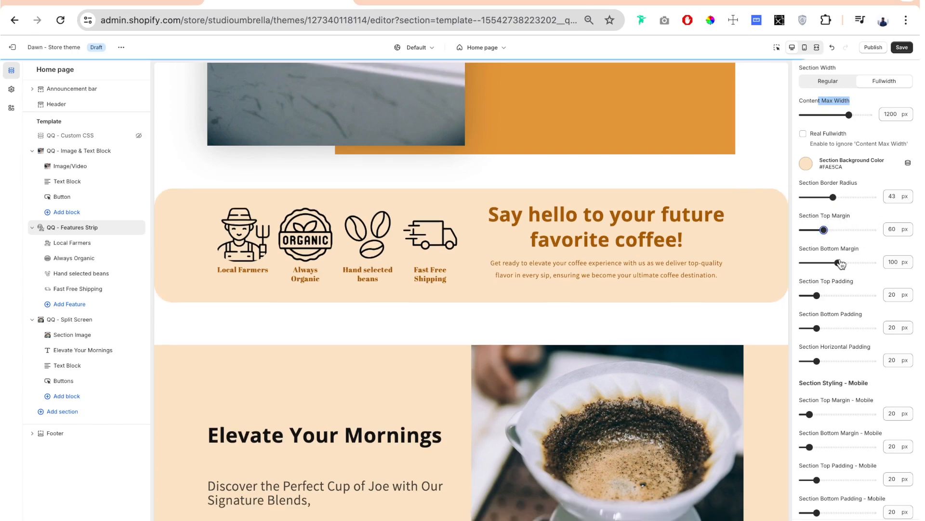
drag(838, 261, 825, 261)
Step: Set the desktop section top padding and bottom padding to 40 px each
scroll(821, 234, down, 1)
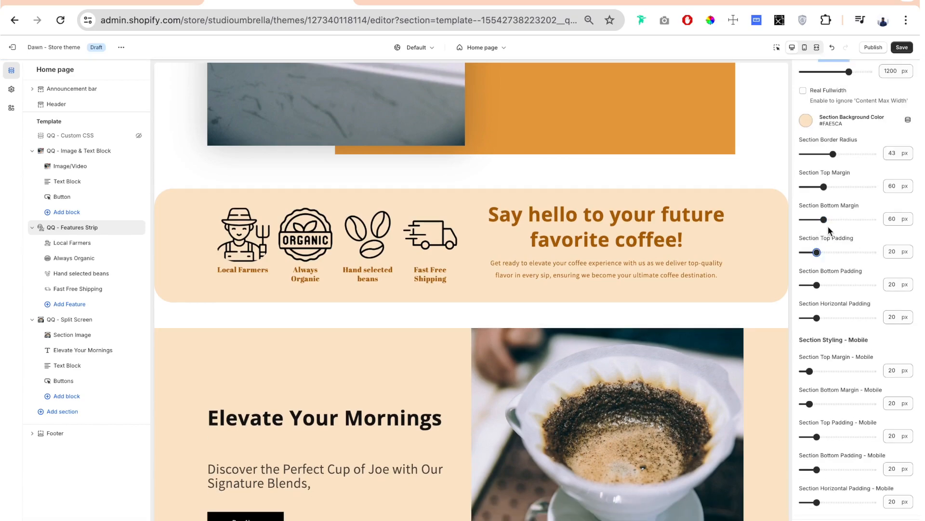
scroll(830, 230, down, 1)
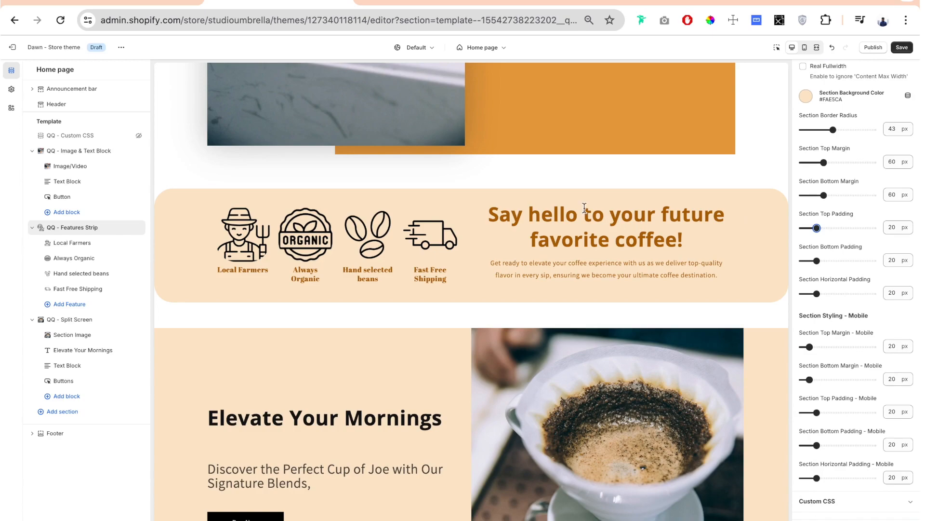
drag(816, 228, 831, 228)
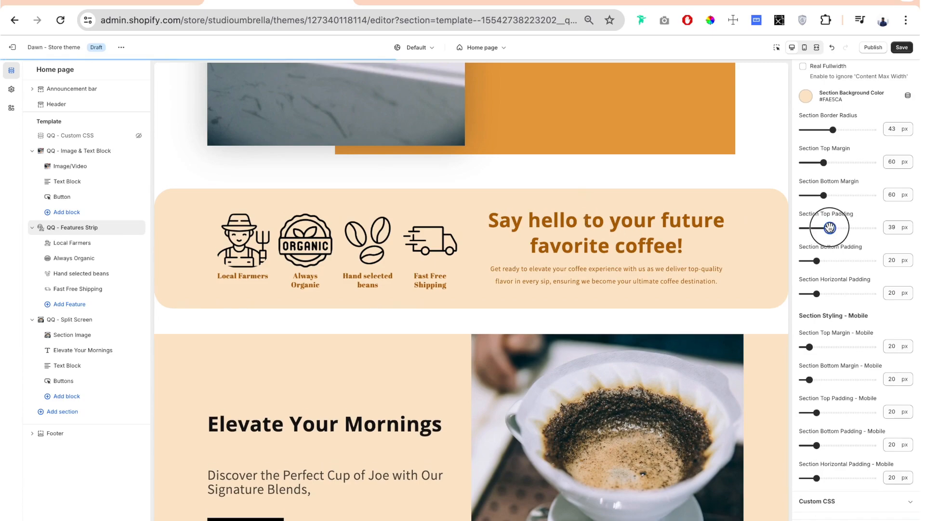
drag(817, 261, 830, 260)
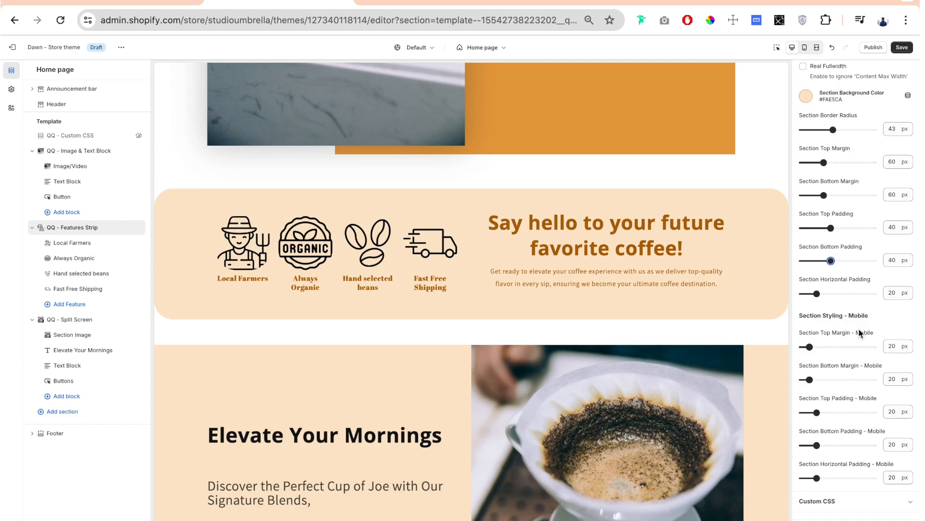
Step: Try the Regular section width with a 52 px horizontal padding and switch the width back to Fullwidth
scroll(858, 327, up, 5)
click(795, 255)
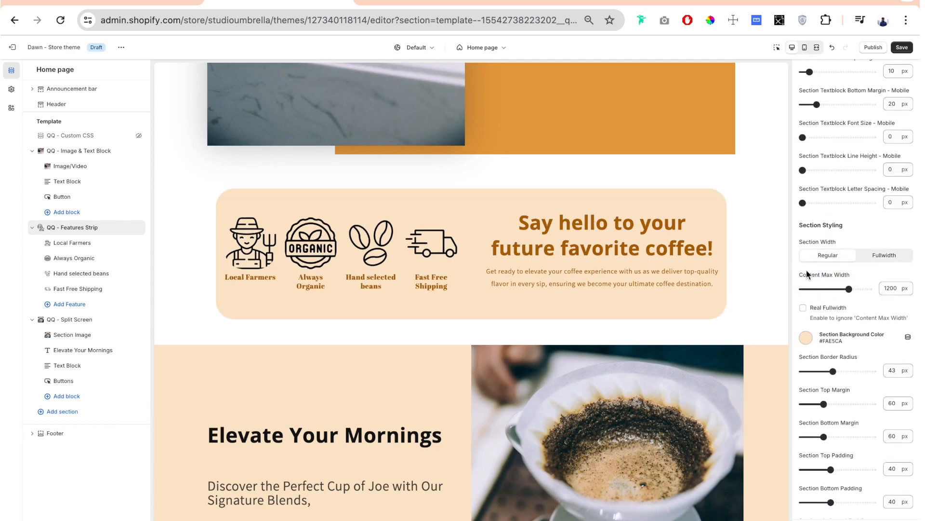
scroll(816, 352, down, 5)
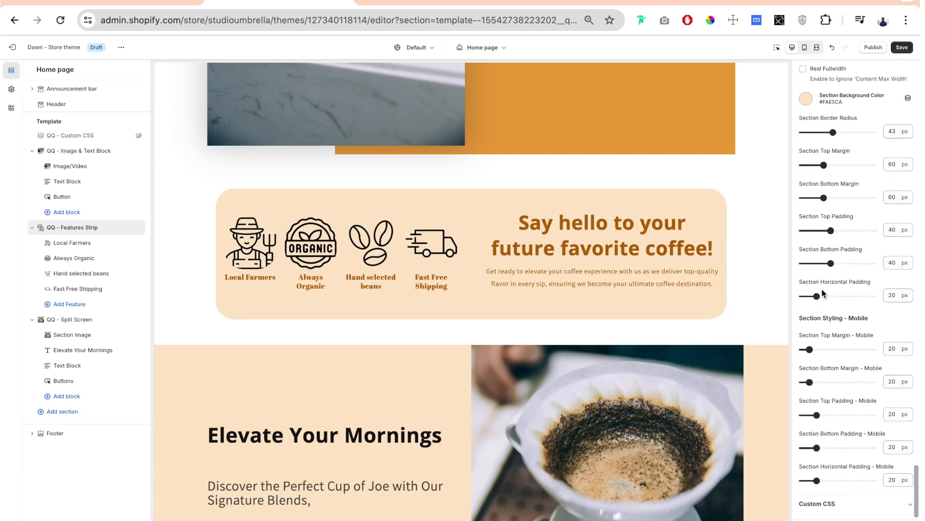
drag(817, 296, 843, 296)
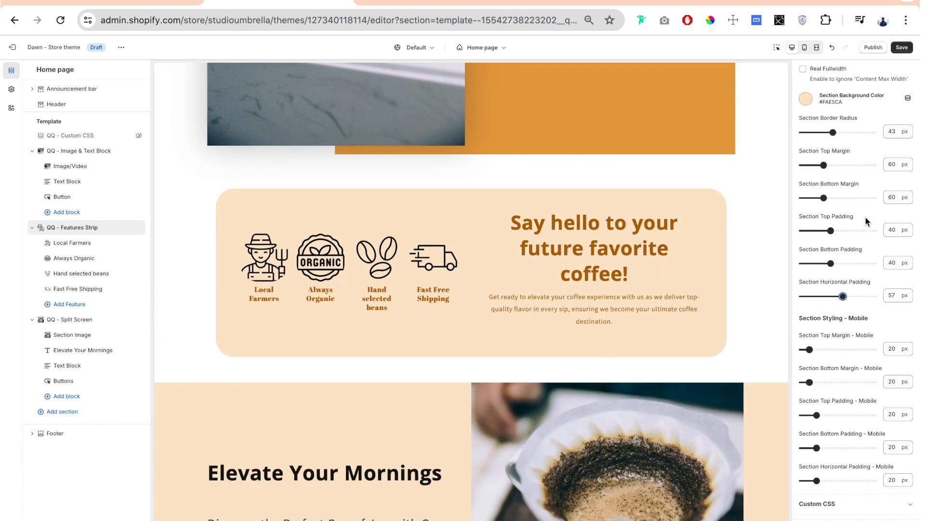
scroll(866, 216, up, 3)
click(883, 136)
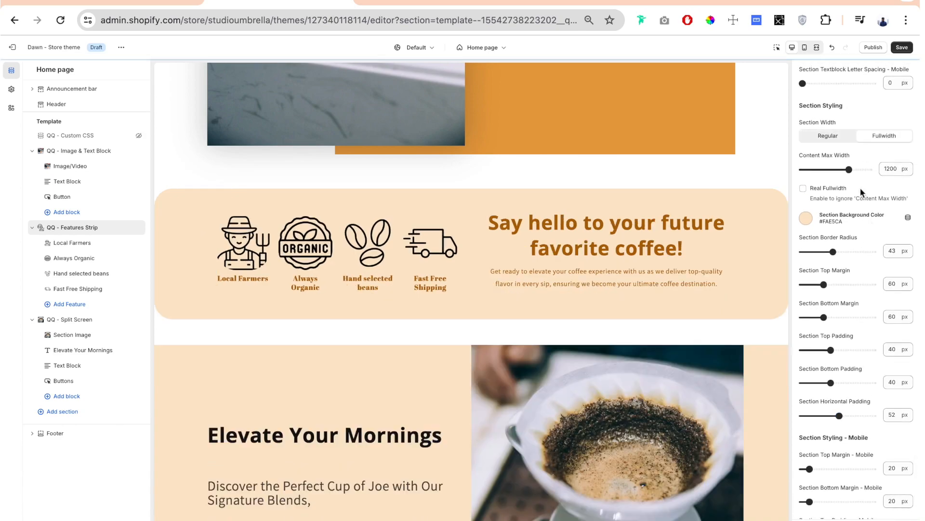
Step: Set the desktop section horizontal padding to 45 px
drag(839, 415, 835, 416)
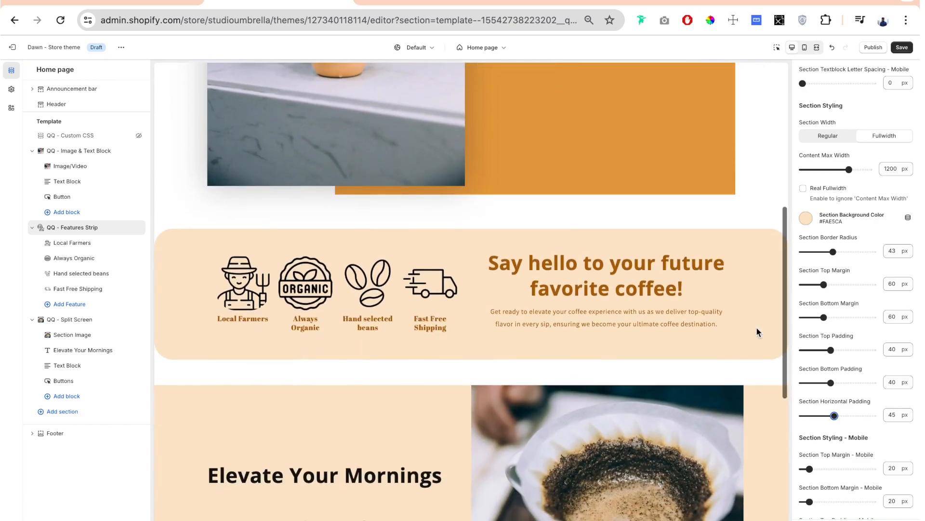
scroll(801, 315, down, 3)
drag(813, 315, 822, 314)
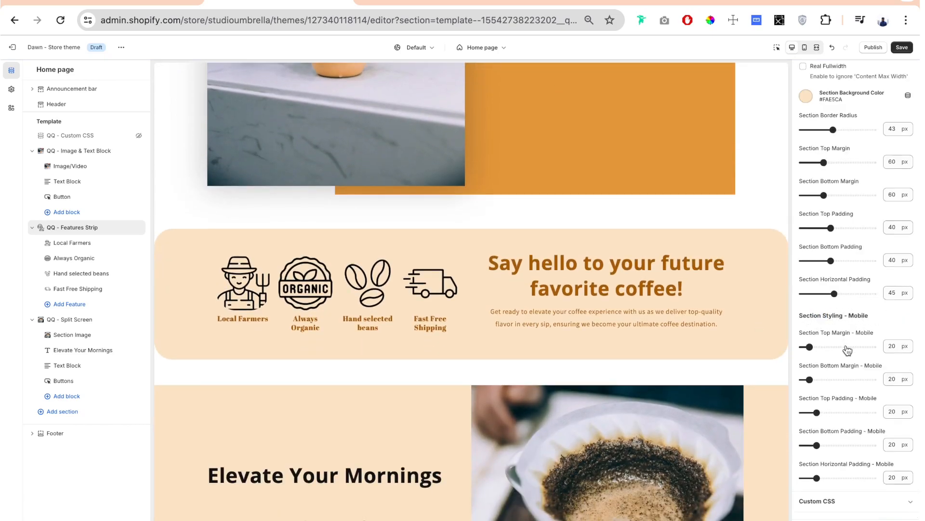